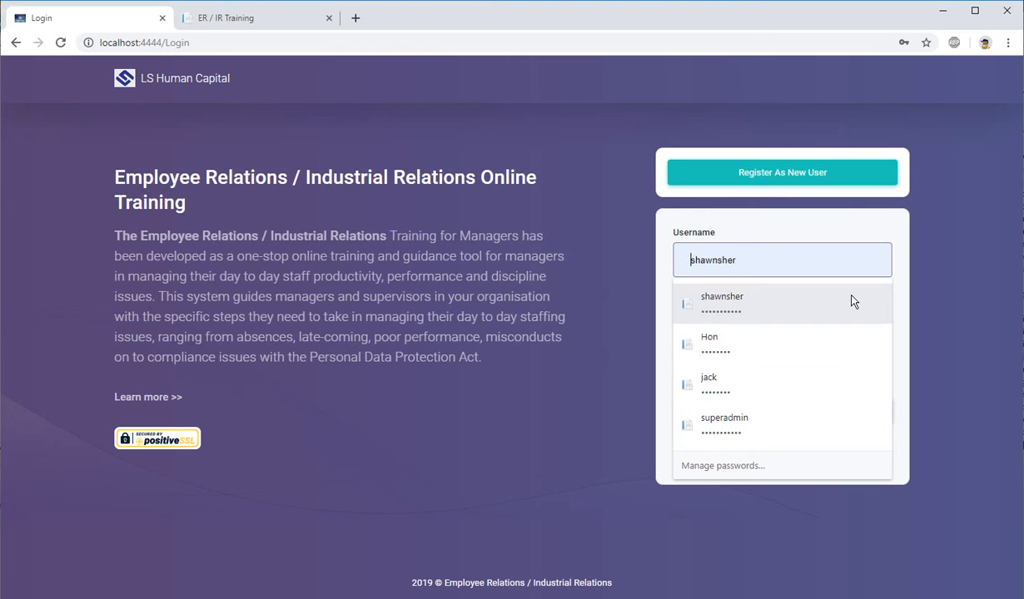
# Step: Log in as administrator with the saved username and password, and open the scenario management page
pyautogui.click(852, 301)
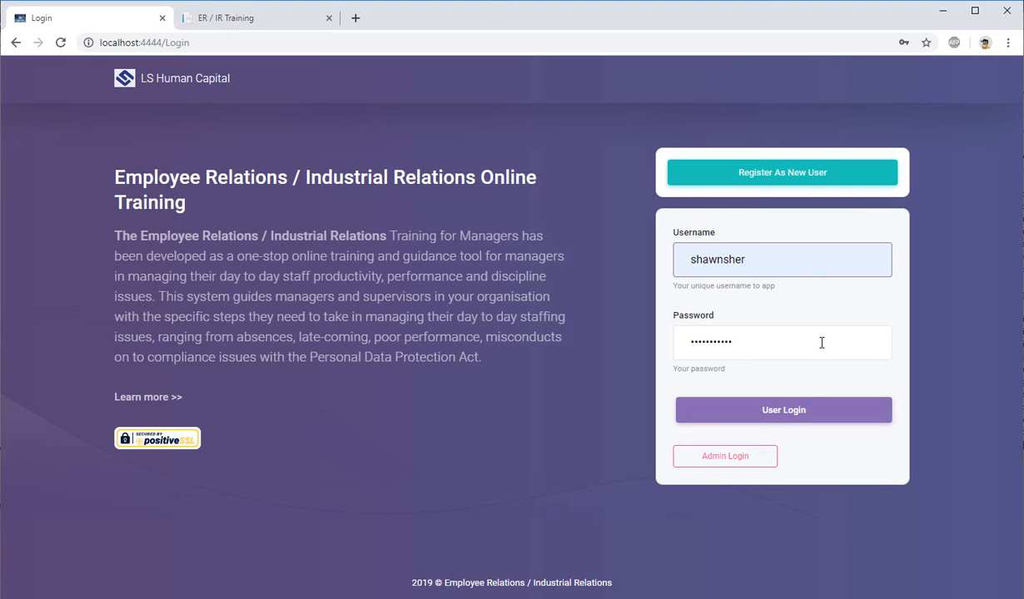
pyautogui.click(763, 462)
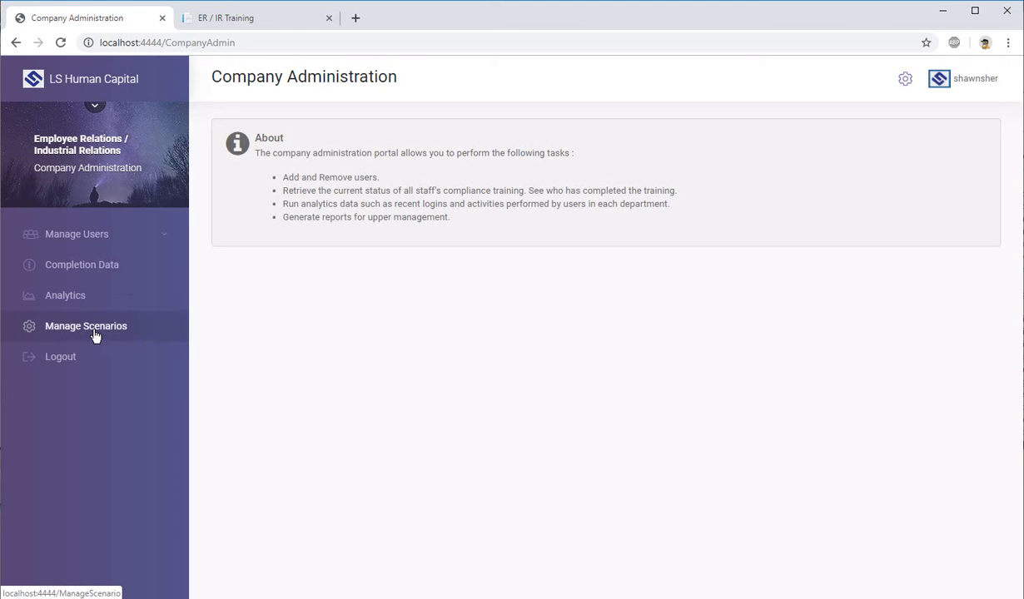
pyautogui.click(151, 331)
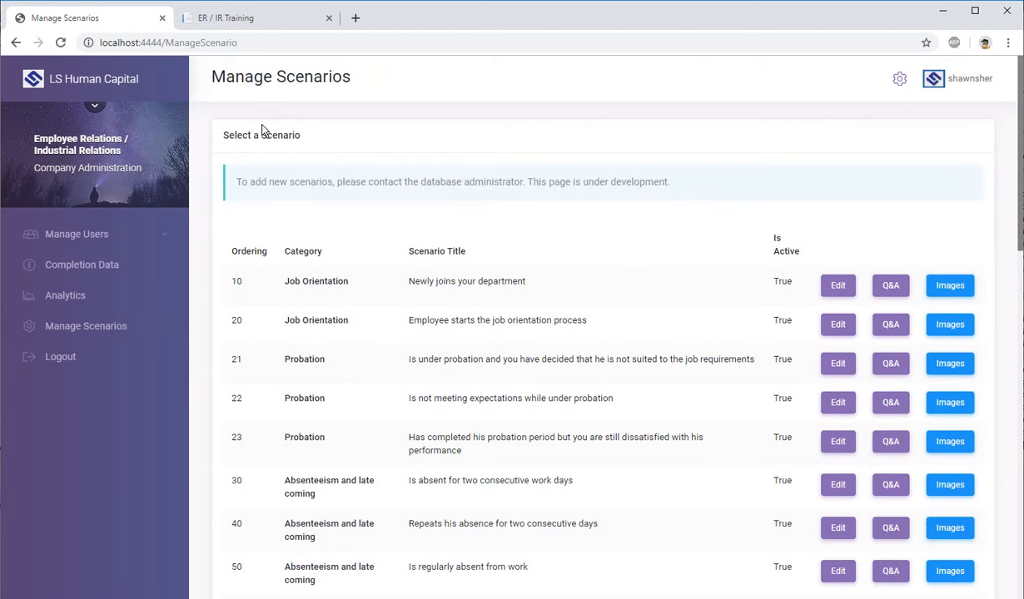
# Step: Examine the full scenario list, noting how the ordering numbers arrange the categories and scenario titles
pyautogui.scroll(-5, 453, 347)
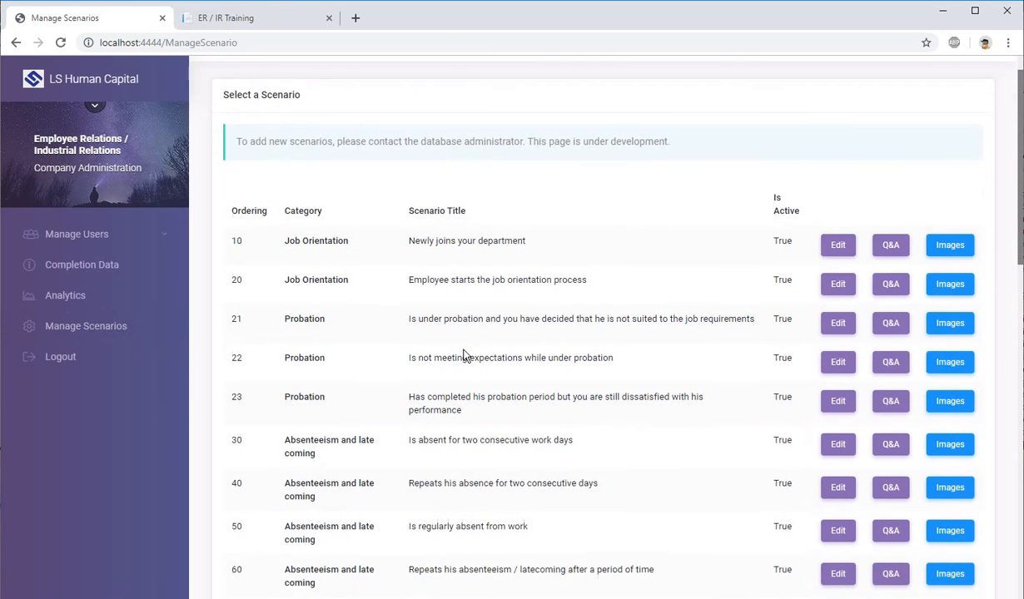
pyautogui.scroll(-8, 538, 337)
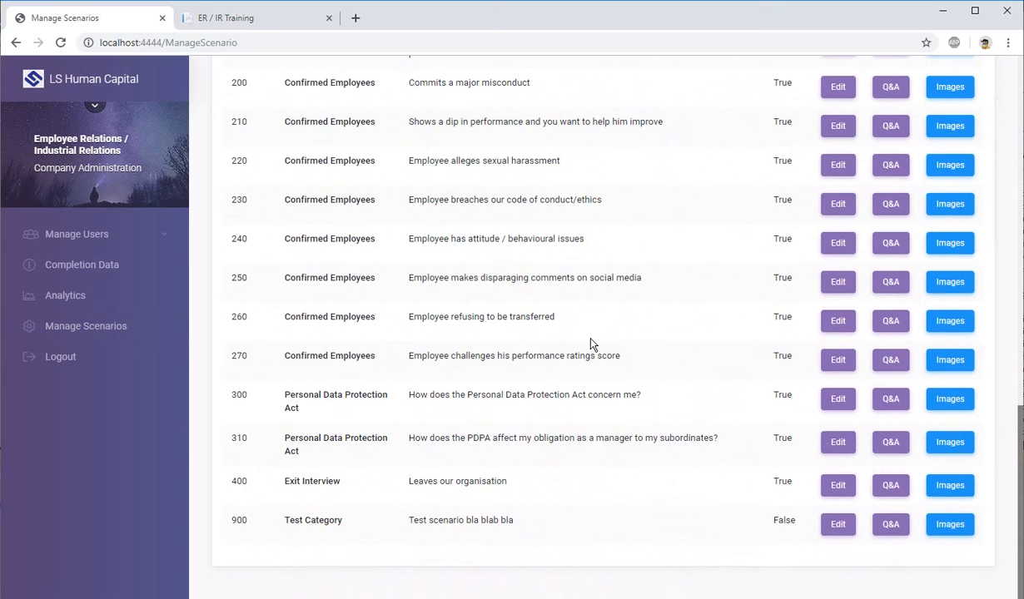
pyautogui.scroll(7, 590, 343)
pyautogui.scroll(4, 590, 343)
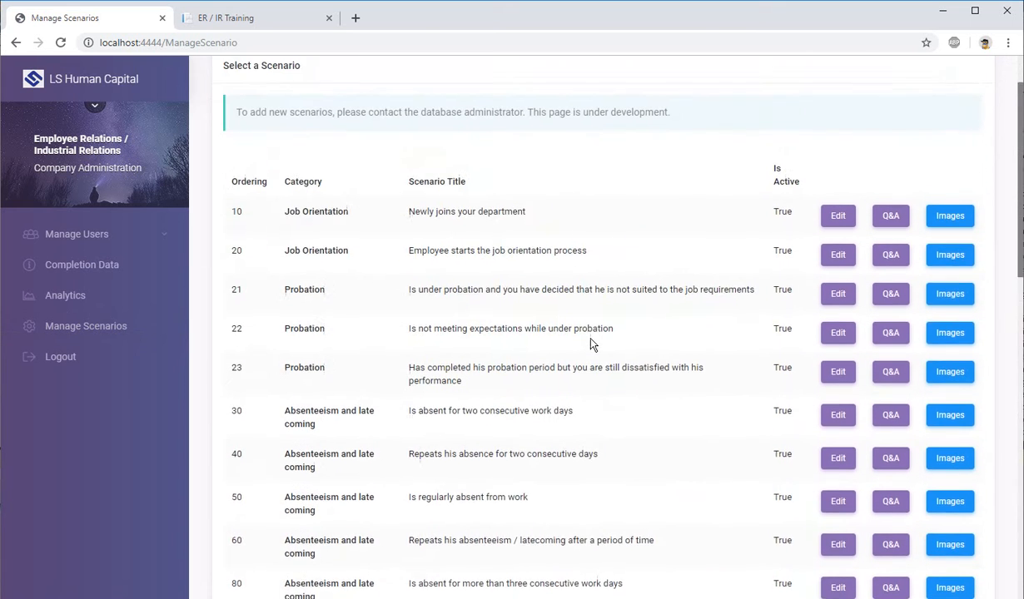
pyautogui.moveTo(232, 246); pyautogui.dragTo(267, 248)
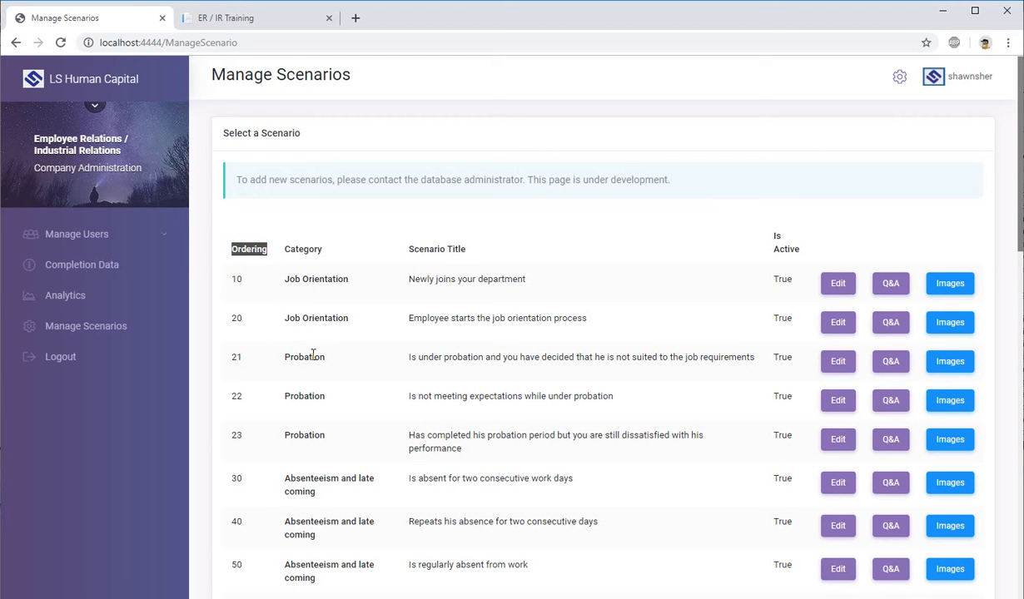
pyautogui.doubleClick(235, 279)
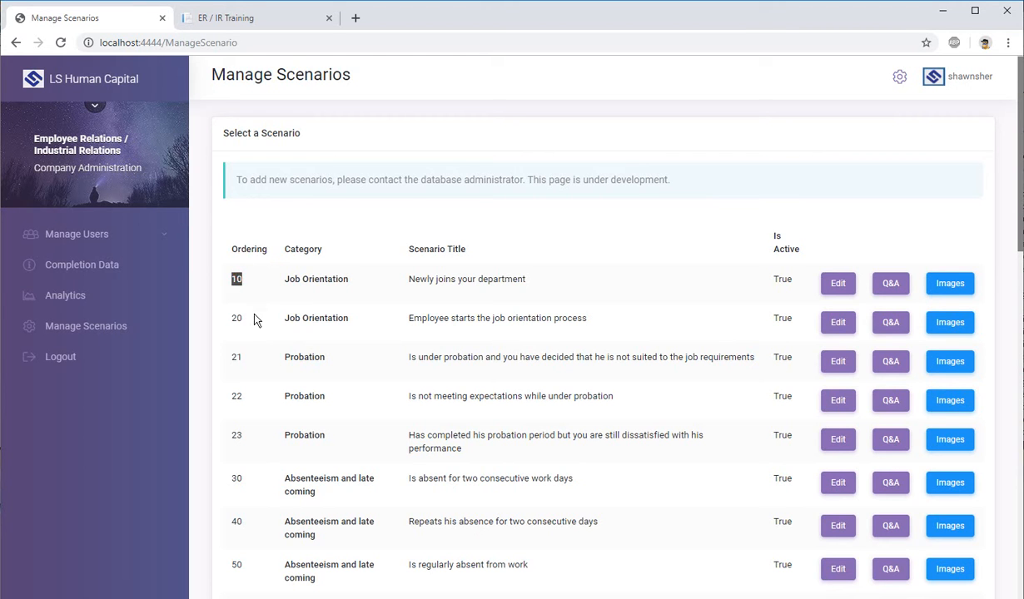
pyautogui.doubleClick(235, 318)
pyautogui.moveTo(237, 356); pyautogui.dragTo(258, 489)
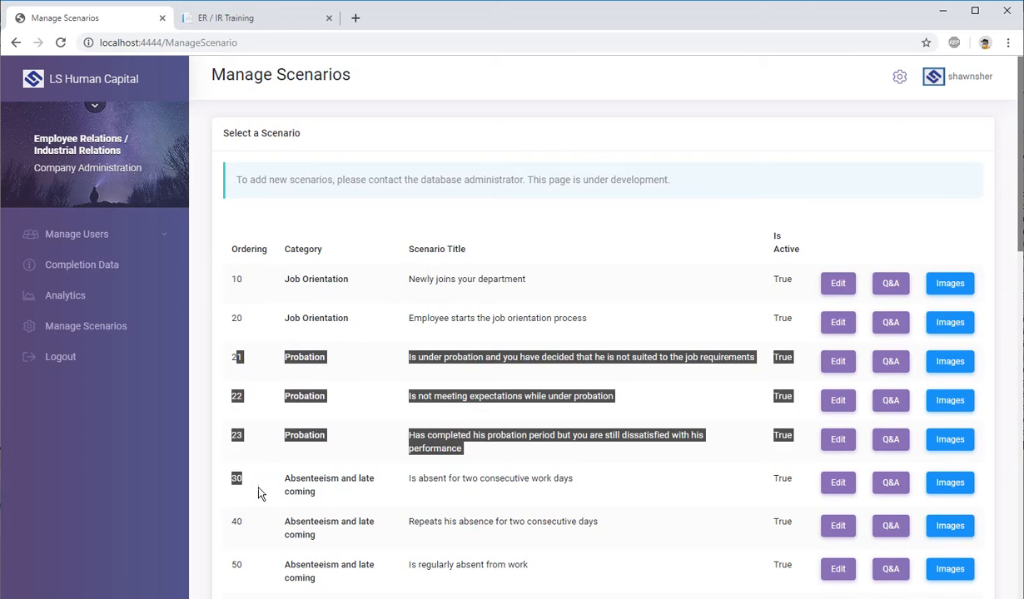
pyautogui.scroll(-3, 256, 274)
pyautogui.scroll(-10, 245, 400)
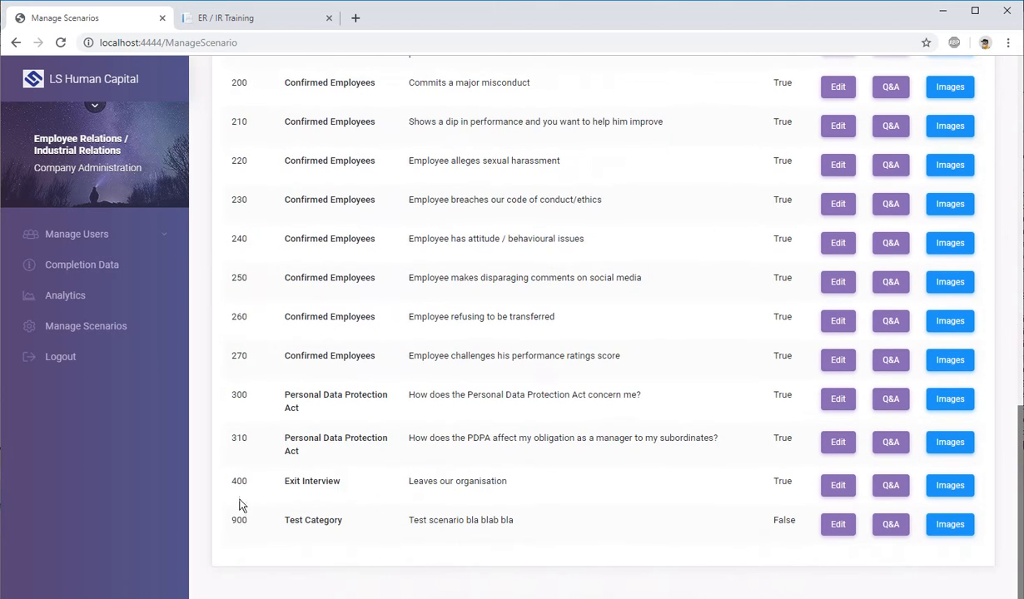
pyautogui.scroll(6, 238, 524)
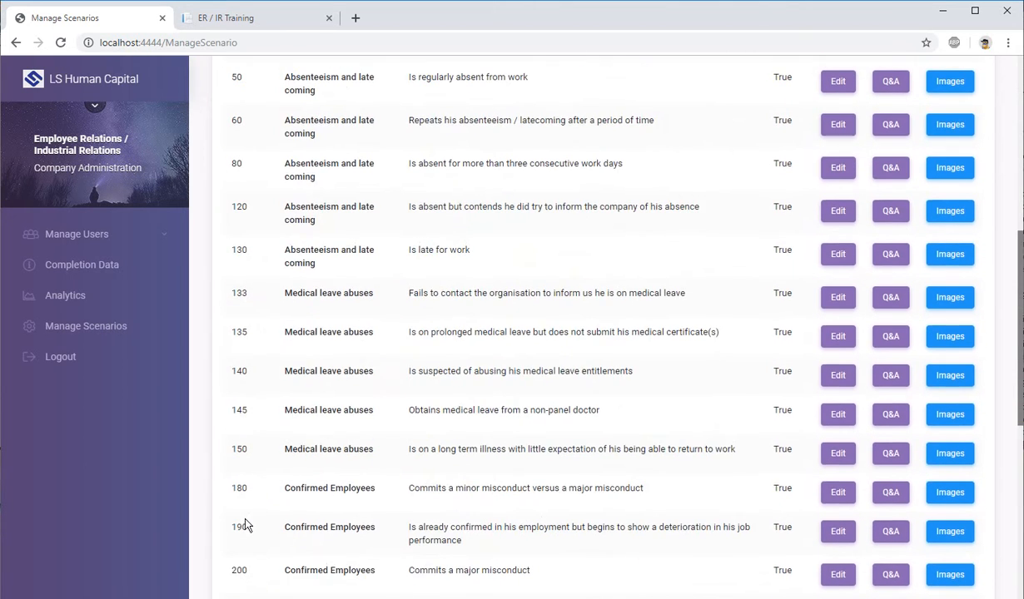
# Step: Compare the ordering numbers 80, 120 and 130 within the "Absenteeism and late coming" category
pyautogui.moveTo(239, 203); pyautogui.dragTo(341, 263)
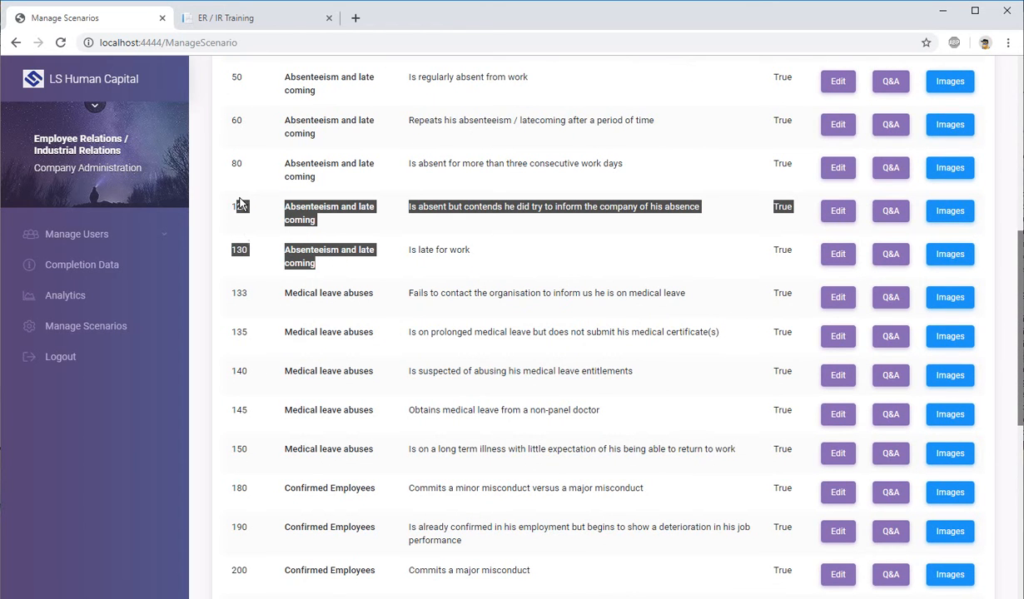
pyautogui.click(240, 211)
pyautogui.doubleClick(240, 209)
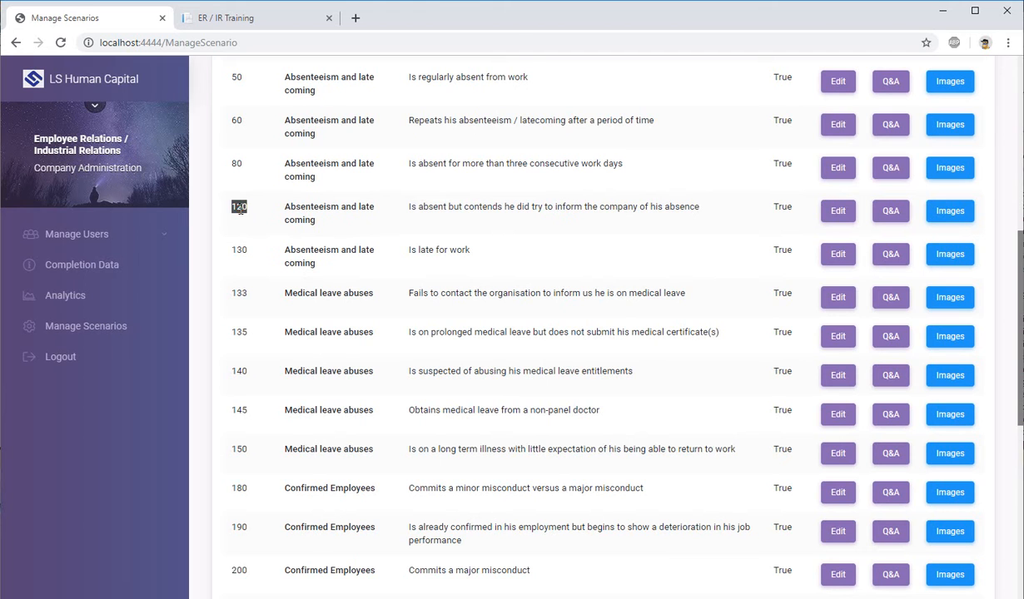
pyautogui.doubleClick(242, 164)
pyautogui.click(290, 162)
pyautogui.moveTo(284, 212); pyautogui.dragTo(315, 263)
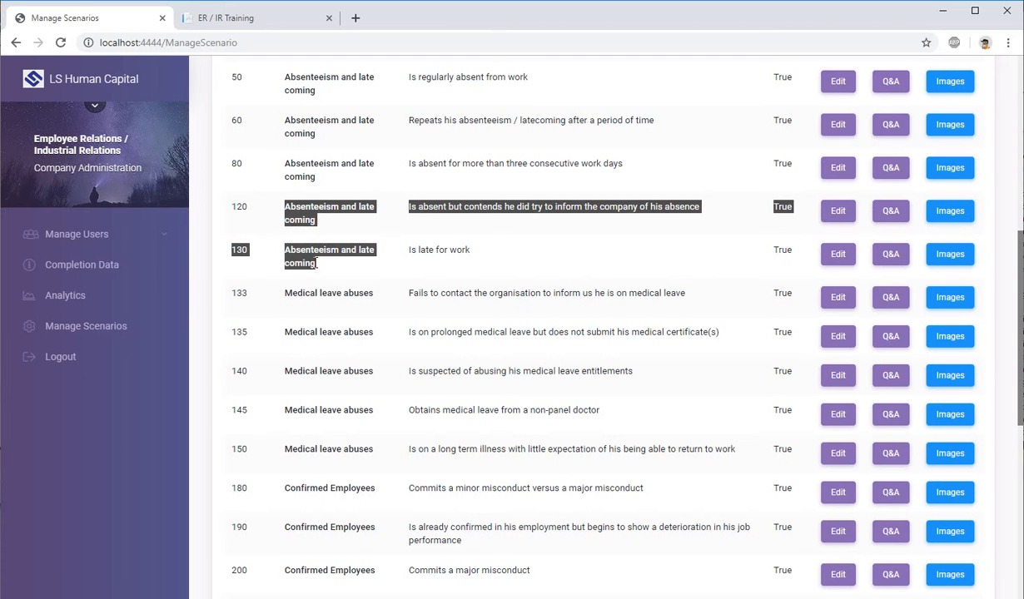
pyautogui.doubleClick(233, 164)
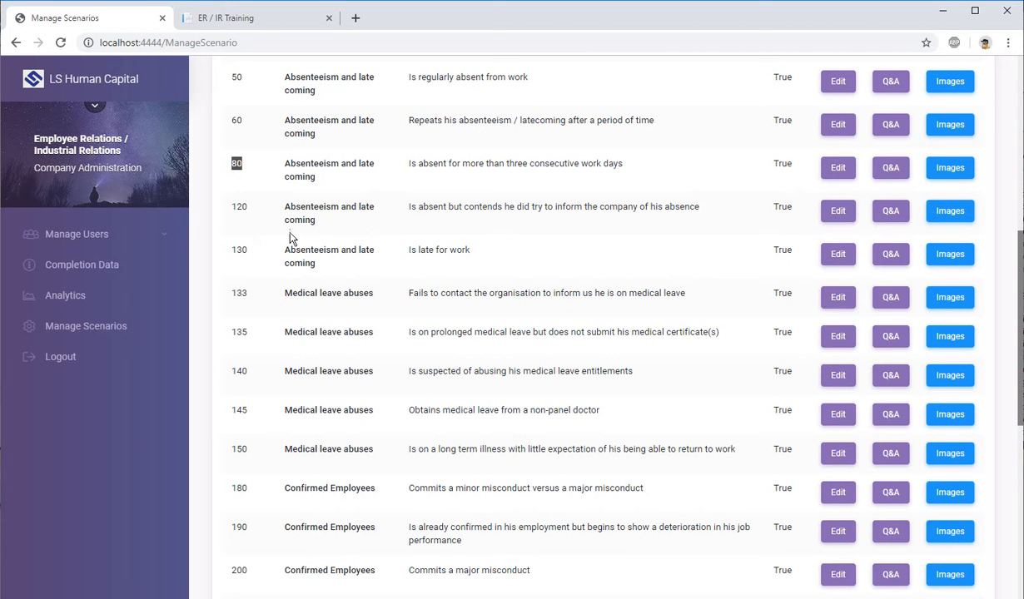
# Step: Open the "Newly joins your department" scenario for editing and review its title, text and category guidance
pyautogui.scroll(6, 304, 235)
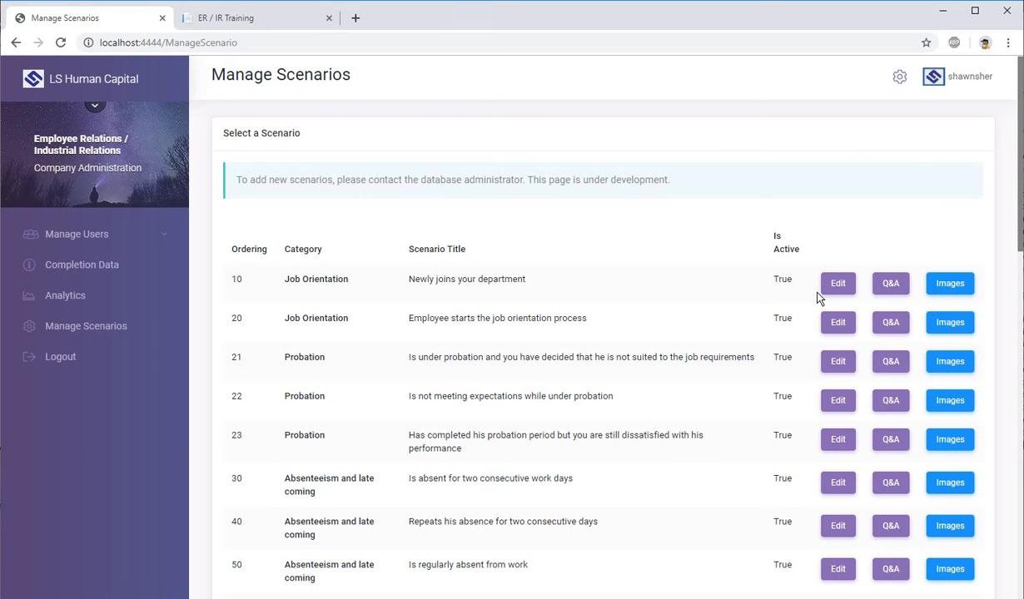
pyautogui.click(841, 283)
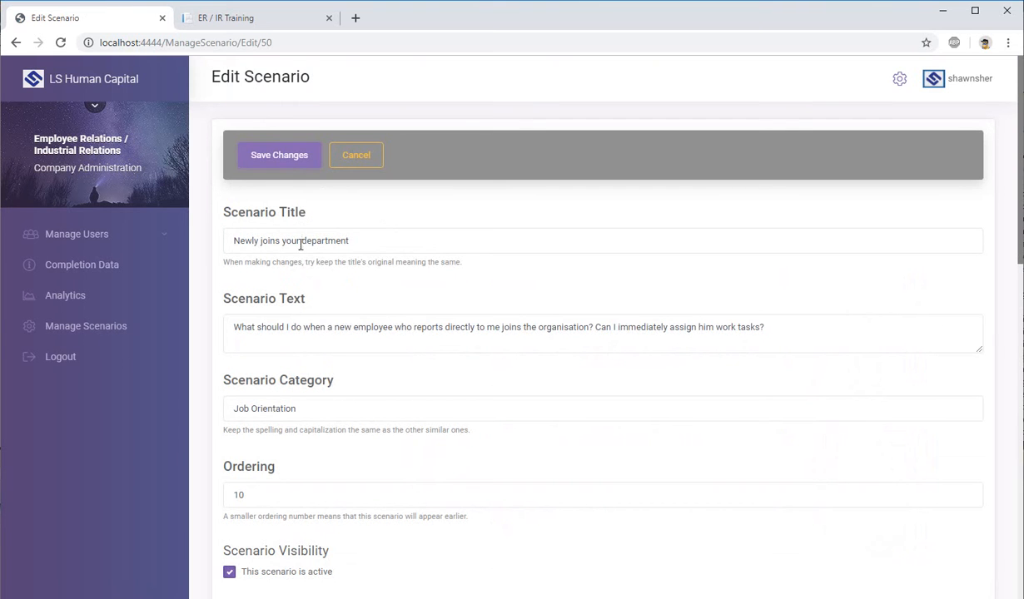
pyautogui.moveTo(244, 247); pyautogui.dragTo(427, 246)
pyautogui.click(430, 246)
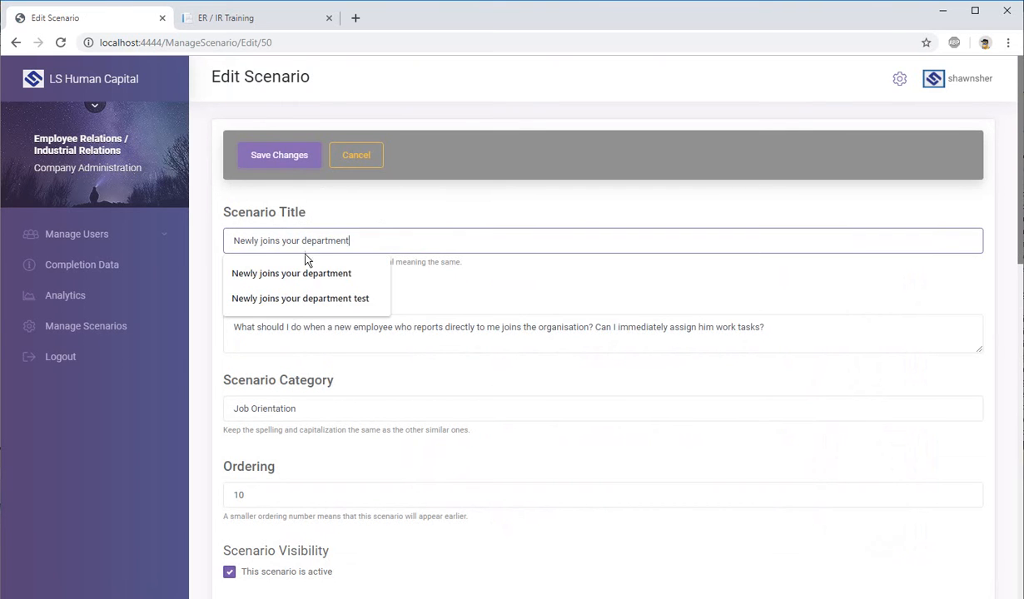
pyautogui.click(396, 221)
pyautogui.click(335, 327)
pyautogui.scroll(-2, 401, 392)
pyautogui.click(335, 267)
pyautogui.moveTo(346, 268)
pyautogui.mouseDown()
pyautogui.moveTo(222, 269)
pyautogui.moveTo(476, 298)
pyautogui.mouseUp()
pyautogui.click(225, 298)
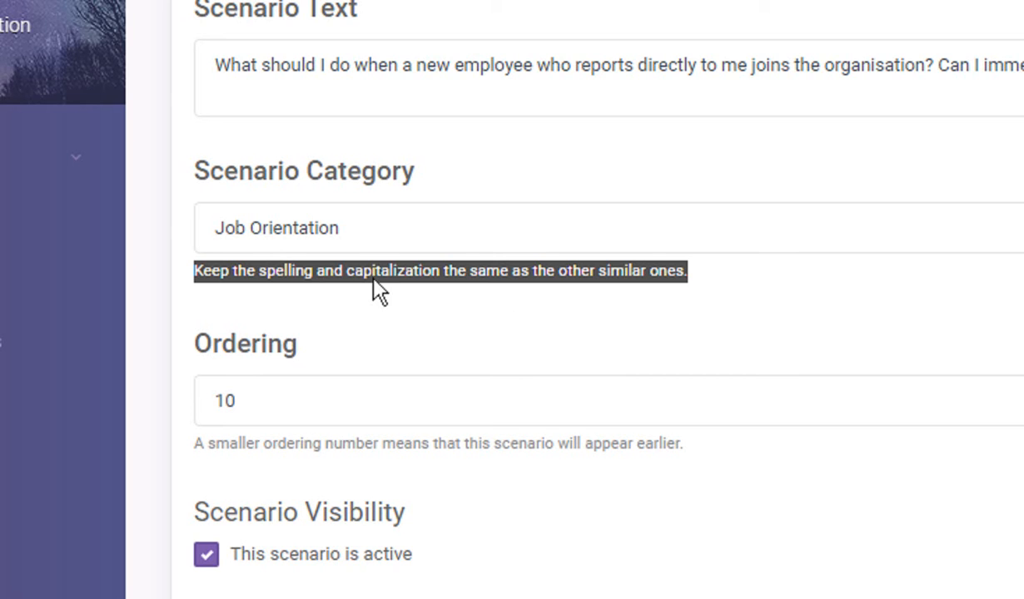
# Step: Try the scenario category as "Job orientation" and restore its capitalization to "Job Orientation"
pyautogui.click(252, 229)
pyautogui.press('Right')
pyautogui.press('BackSpace')
pyautogui.write('O')
pyautogui.press('BackSpace')
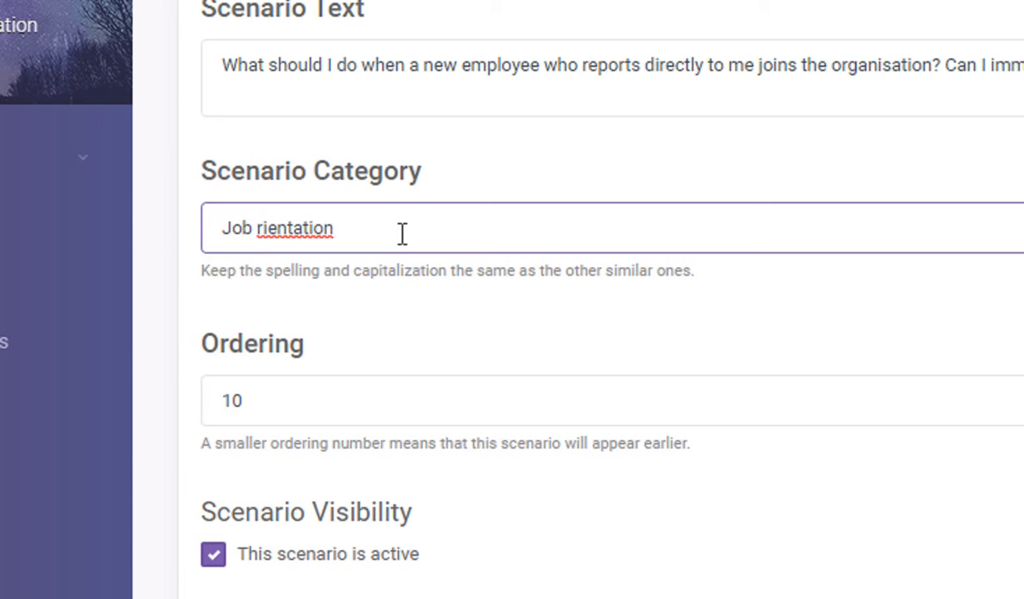
pyautogui.write('o')
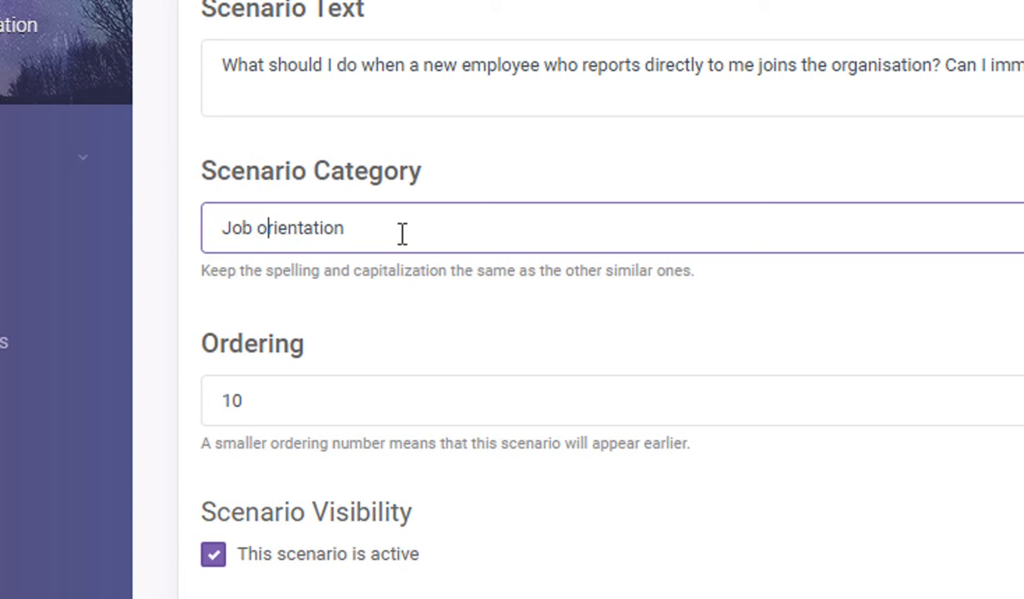
pyautogui.press('BackSpace')
pyautogui.write('O')
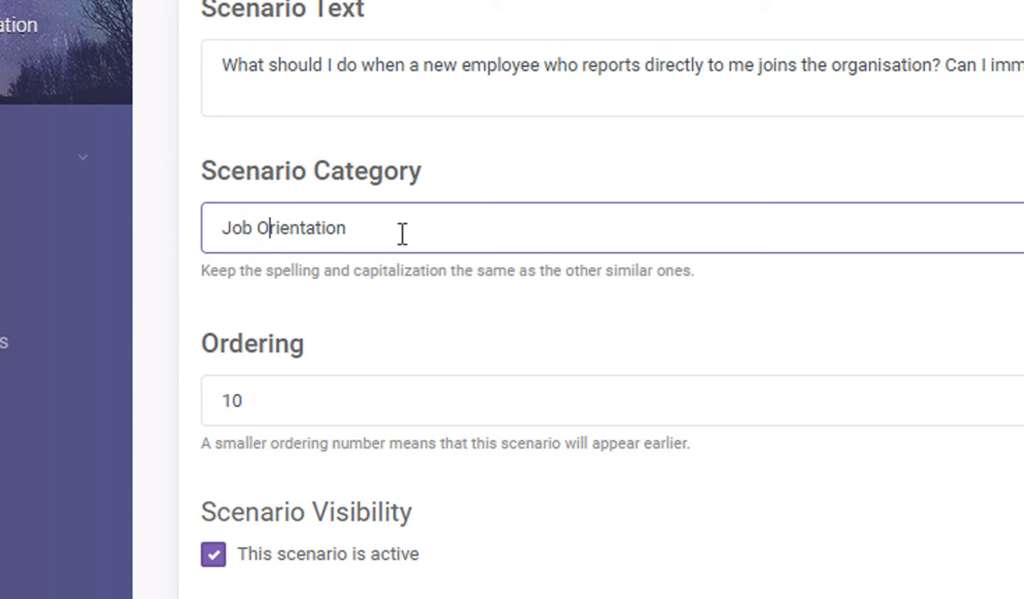
pyautogui.click(606, 171)
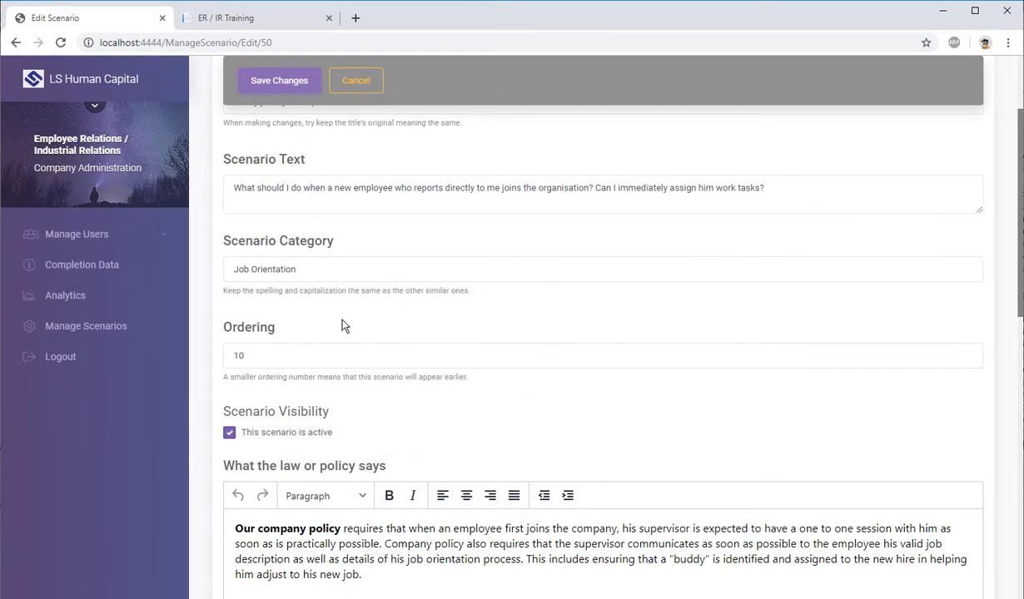
# Step: Check the scenario's ordering field and toggle its active visibility off and back on
pyautogui.scroll(-2, 480, 305)
pyautogui.click(313, 215)
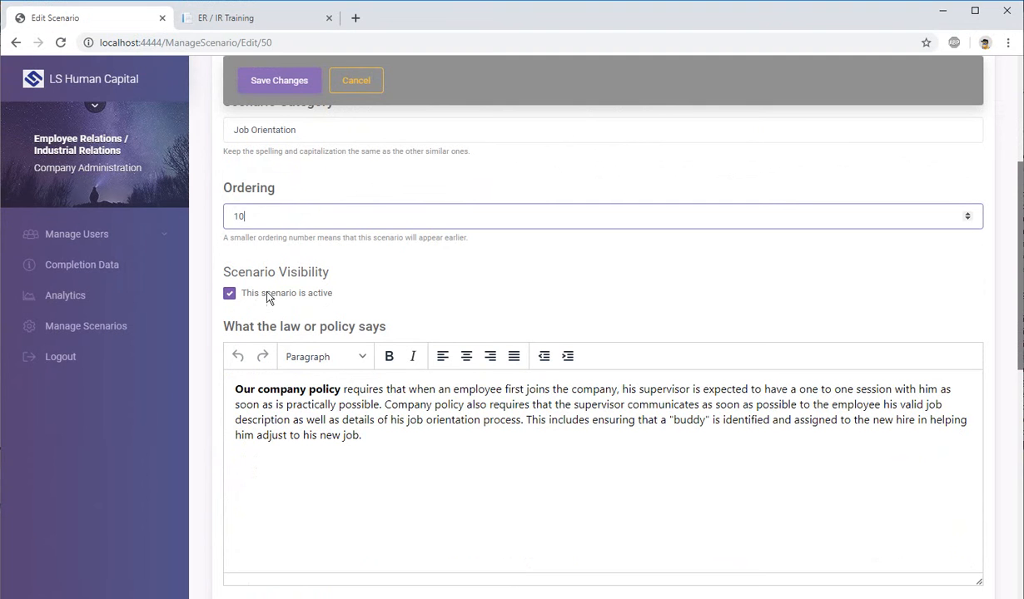
pyautogui.click(317, 295)
pyautogui.click(319, 297)
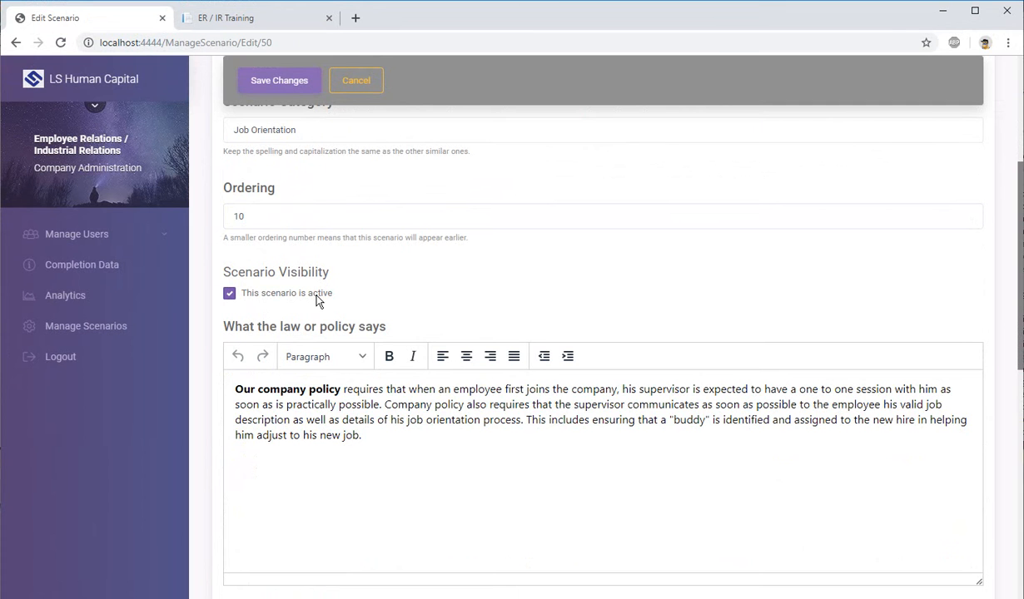
pyautogui.click(317, 296)
pyautogui.scroll(-2, 308, 305)
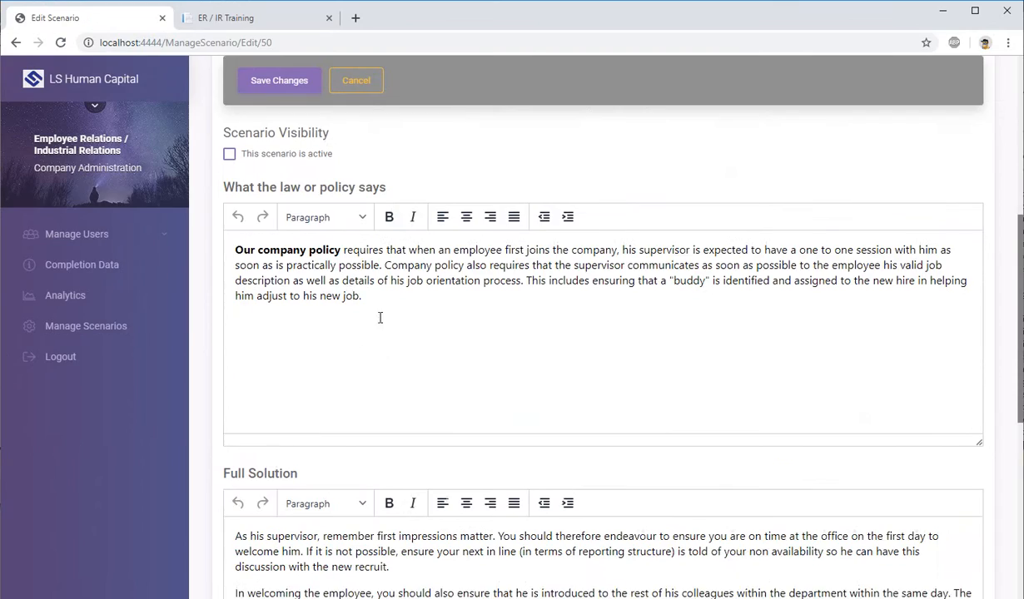
pyautogui.click(291, 153)
# Step: Make the word "employee" bold in the Areas of concern text and remove the bold formatting again
pyautogui.click(387, 316)
pyautogui.scroll(-2, 350, 266)
pyautogui.scroll(-5, 293, 354)
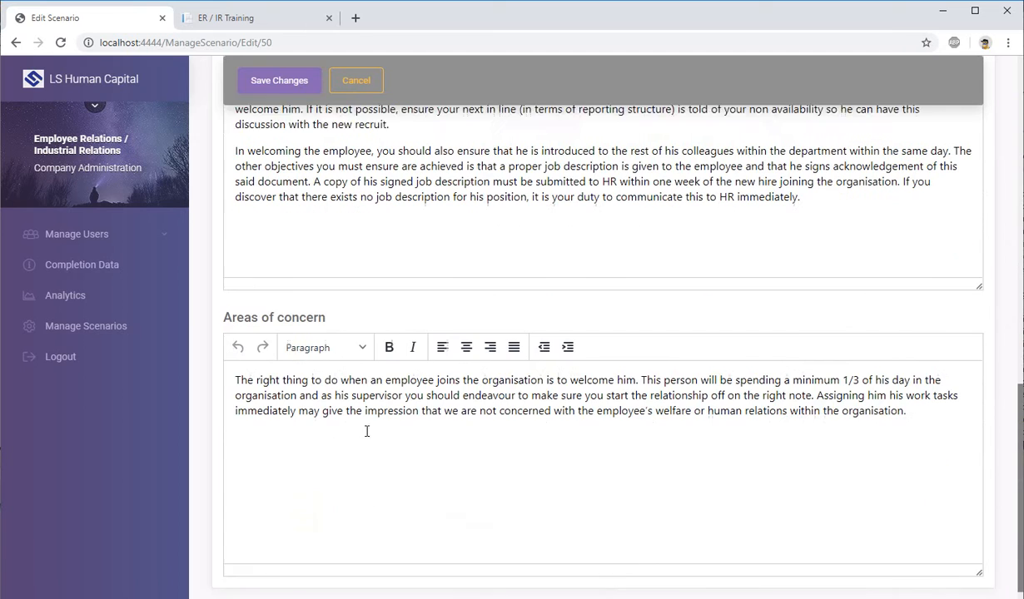
pyautogui.doubleClick(409, 359)
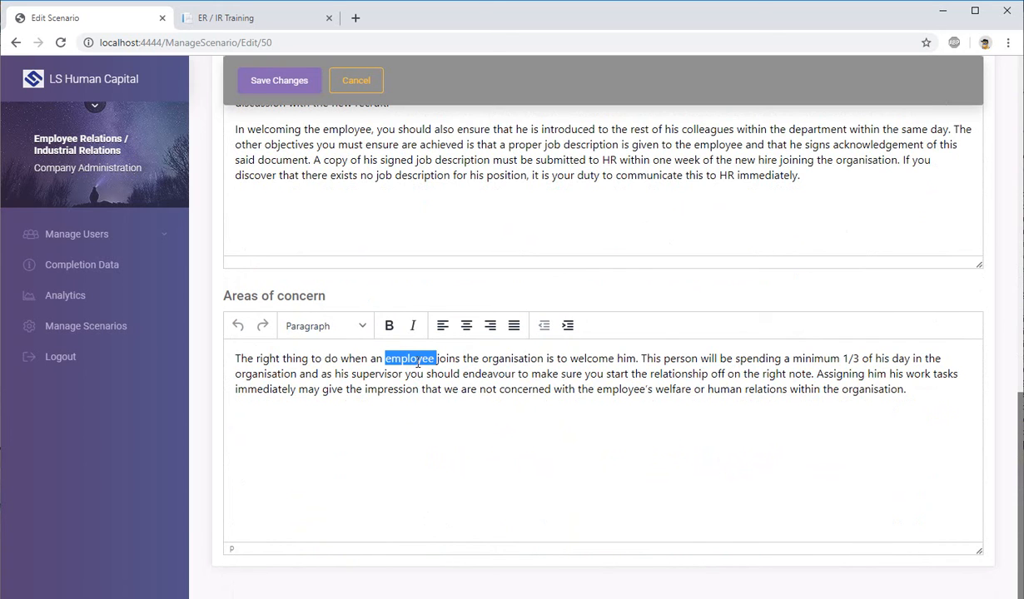
pyautogui.click(388, 326)
pyautogui.click(460, 398)
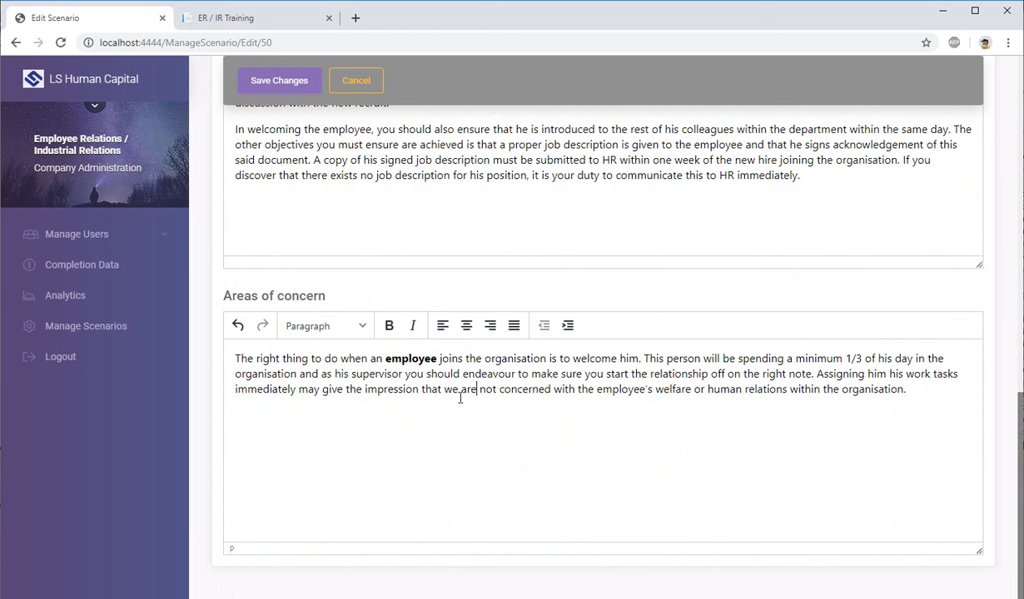
pyautogui.doubleClick(409, 358)
pyautogui.click(390, 325)
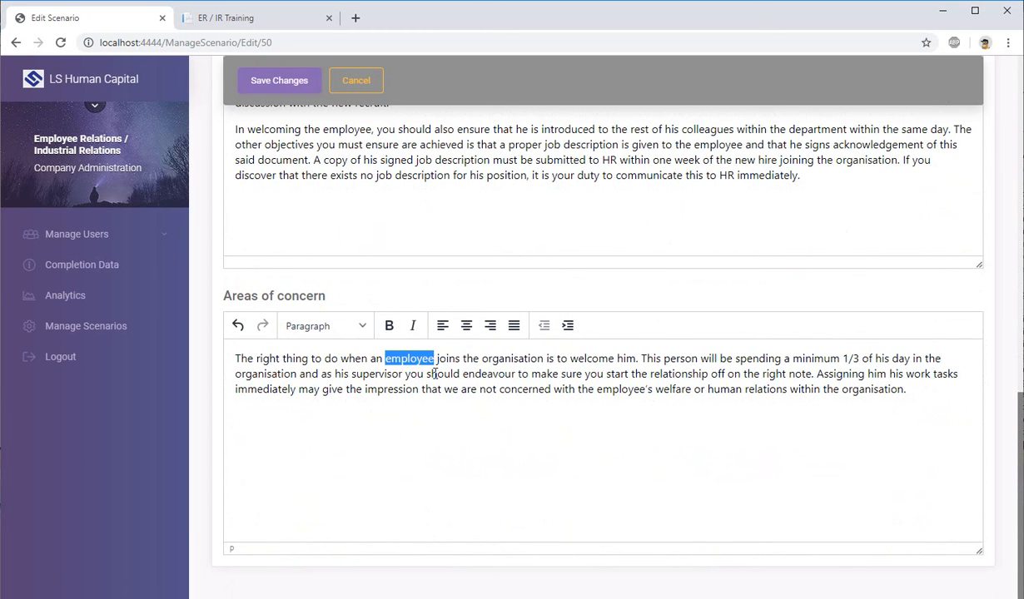
pyautogui.click(900, 418)
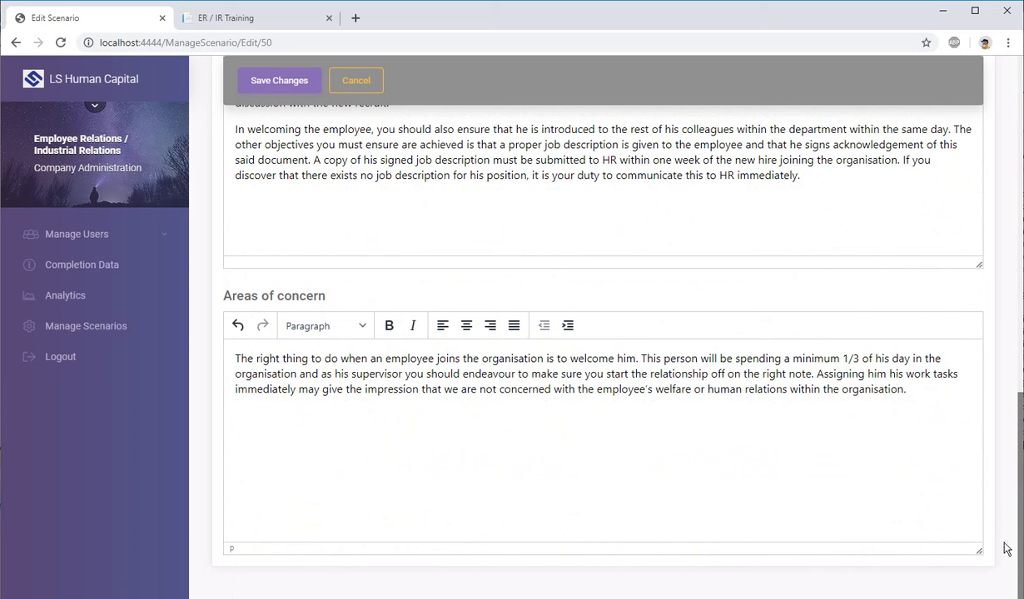
# Step: Try resizing the heights of the Areas of concern and Full Solution text editors
pyautogui.moveTo(975, 548); pyautogui.dragTo(976, 576)
pyautogui.moveTo(979, 522); pyautogui.dragTo(976, 492)
pyautogui.moveTo(978, 263); pyautogui.dragTo(978, 319)
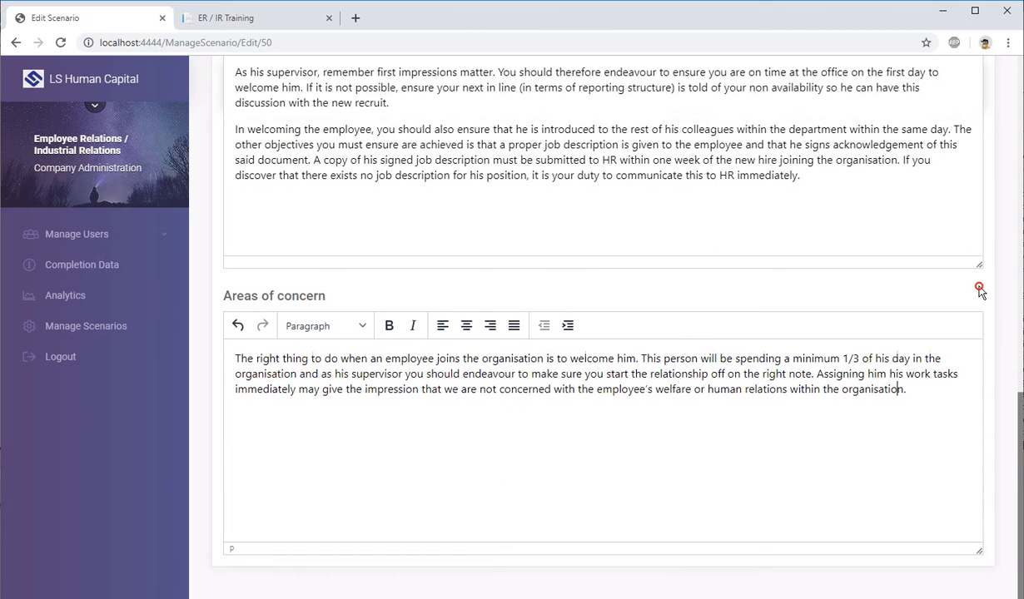
# Step: Cancel editing the scenario without saving and return to the scenario list
pyautogui.scroll(10, 689, 418)
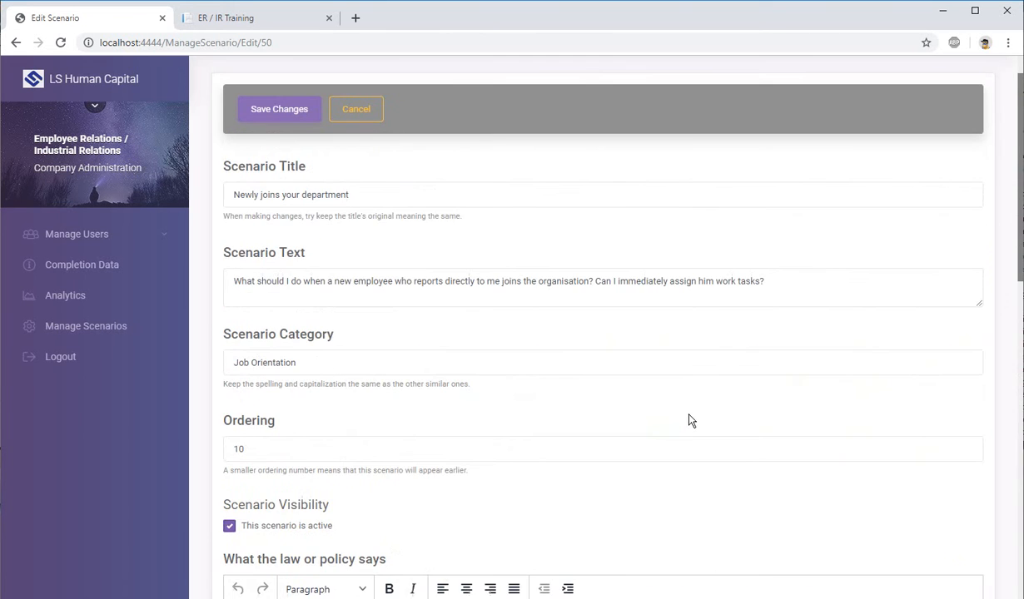
pyautogui.scroll(2, 690, 421)
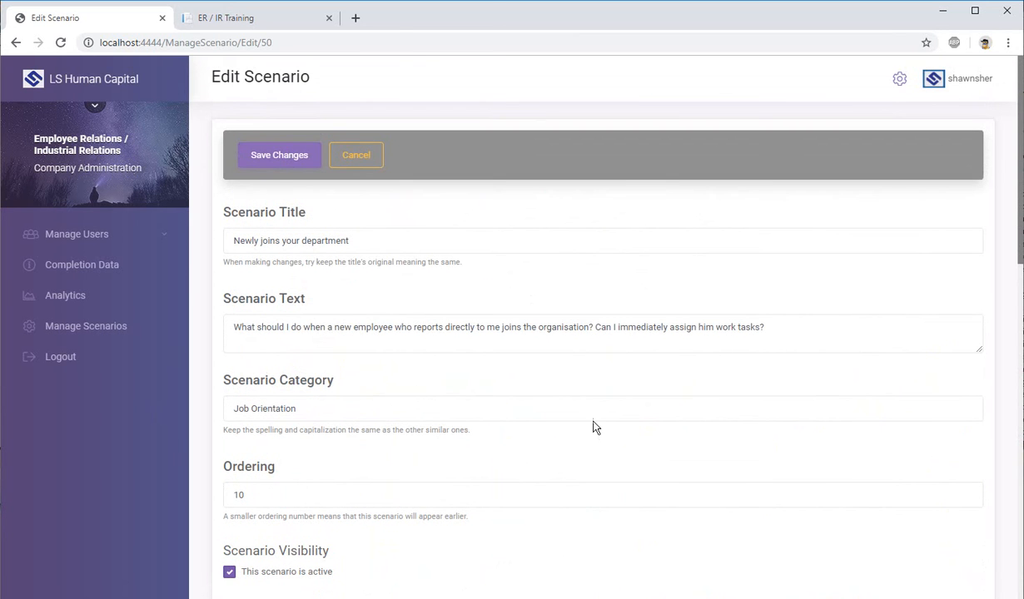
pyautogui.click(355, 156)
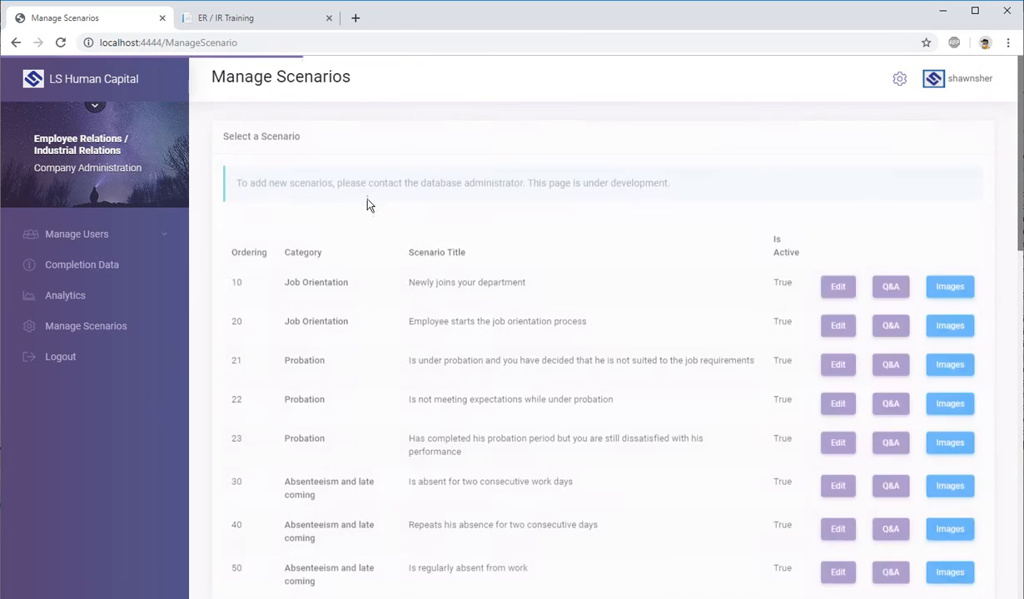
# Step: Find the Test Category scenario in the list and check whether its category appears on the ER / IR Training site
pyautogui.scroll(-2, 392, 241)
pyautogui.scroll(-10, 466, 254)
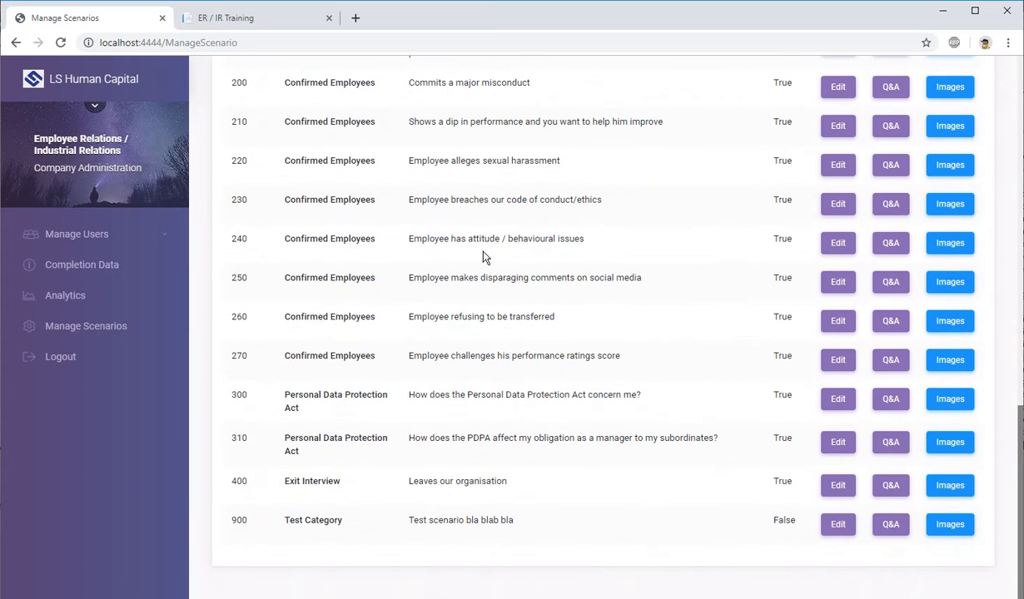
pyautogui.moveTo(283, 523); pyautogui.dragTo(341, 522)
pyautogui.click(441, 524)
pyautogui.click(269, 20)
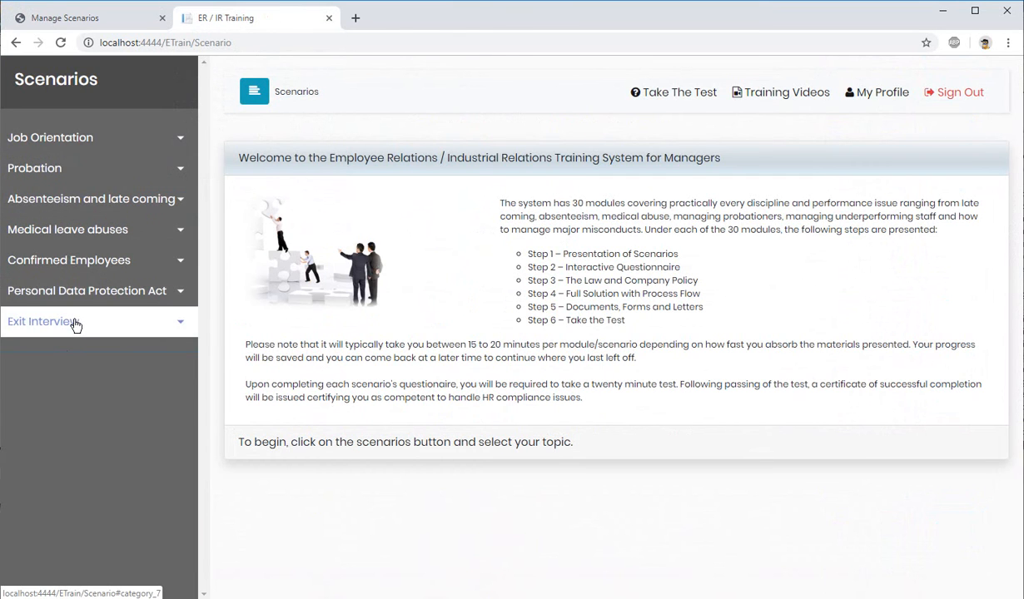
# Step: Return to the Manage Scenarios list and check the active status of the listed scenarios
pyautogui.click(98, 25)
pyautogui.doubleClick(783, 555)
pyautogui.scroll(8, 775, 516)
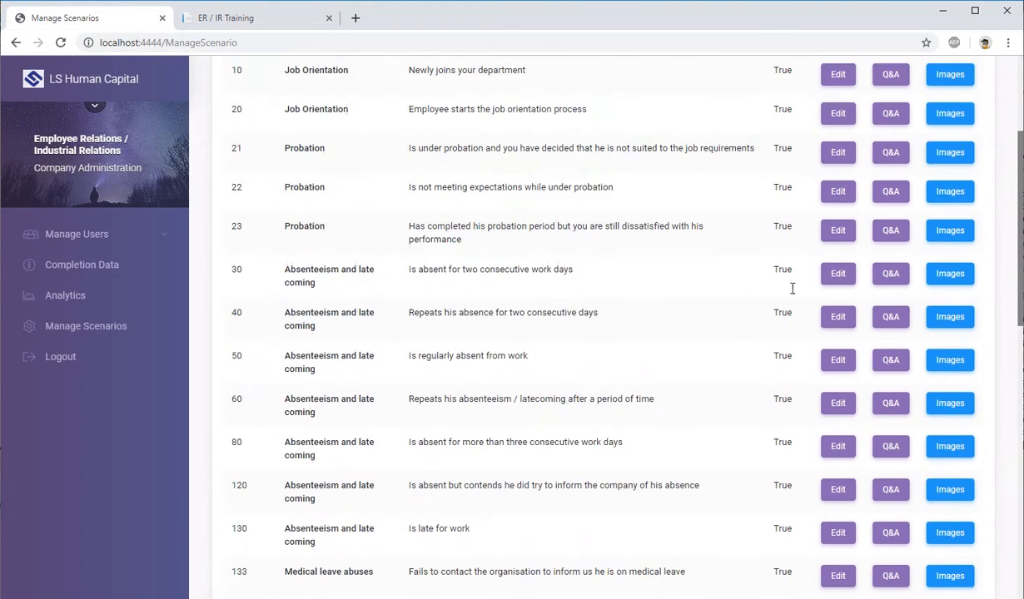
pyautogui.scroll(-12, 782, 248)
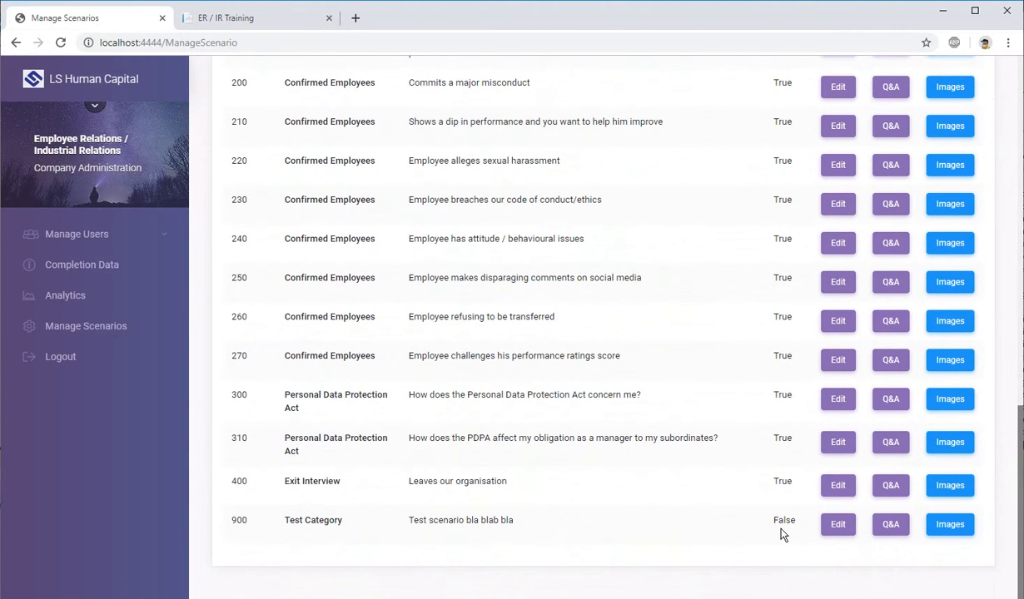
# Step: Edit the Test Category scenario "Test scenario bla blab bla" to make it active, and save the changes
pyautogui.click(837, 525)
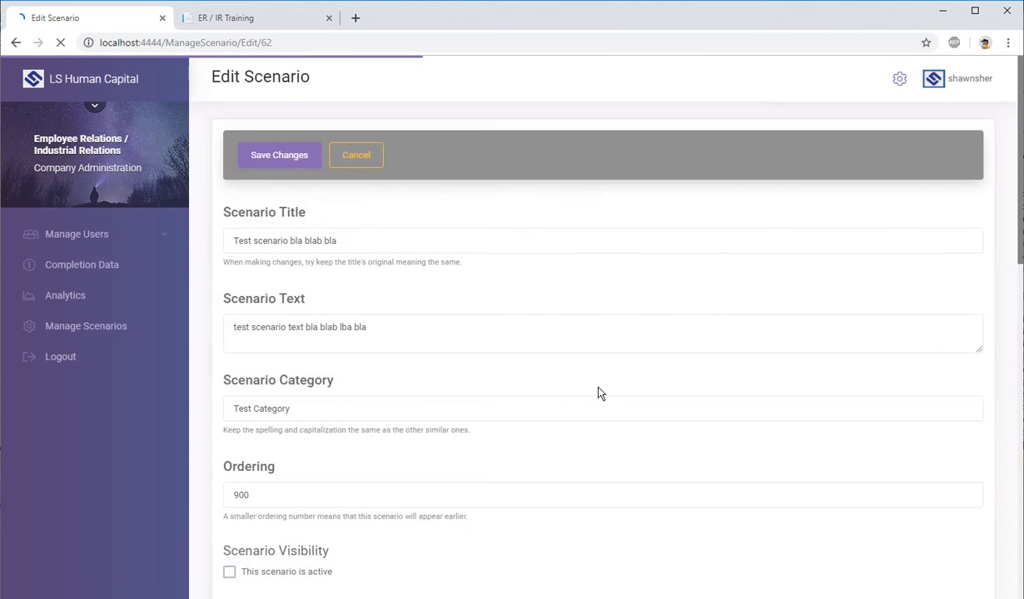
pyautogui.scroll(-3, 600, 392)
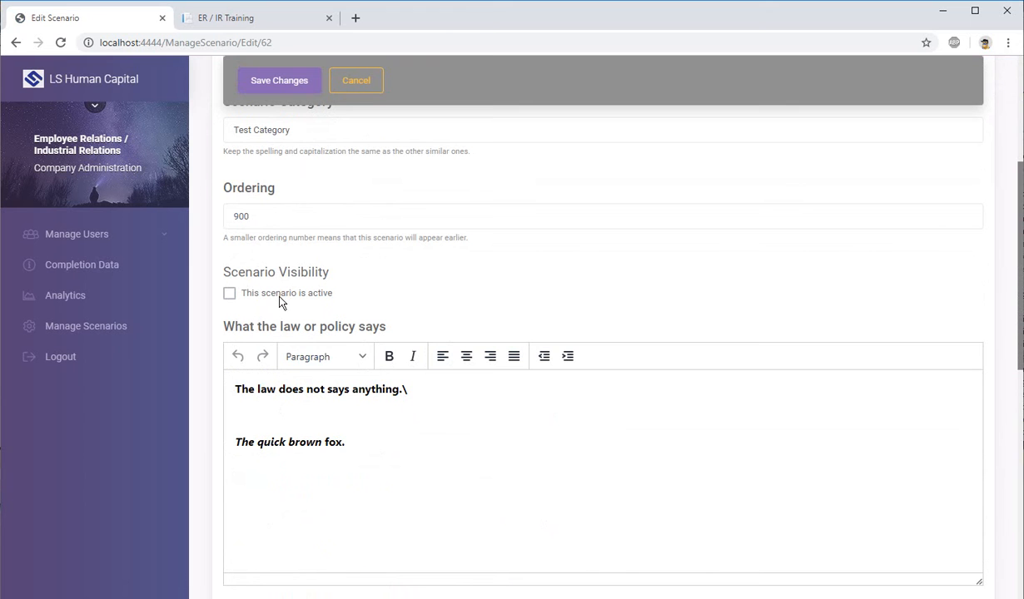
pyautogui.click(234, 296)
pyautogui.scroll(-4, 380, 400)
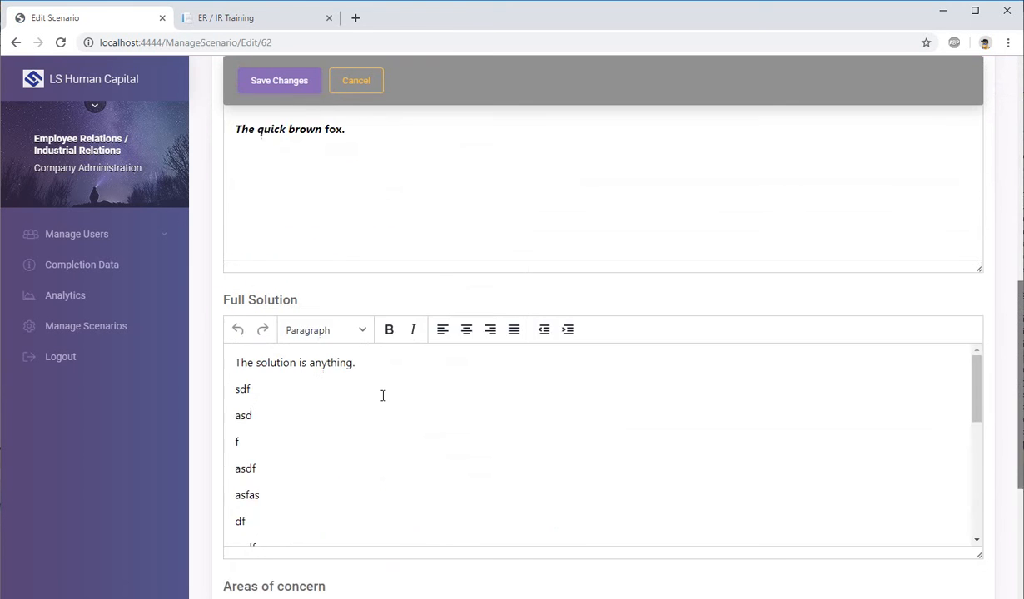
pyautogui.scroll(1, 382, 393)
pyautogui.scroll(-3, 389, 402)
pyautogui.scroll(10, 388, 402)
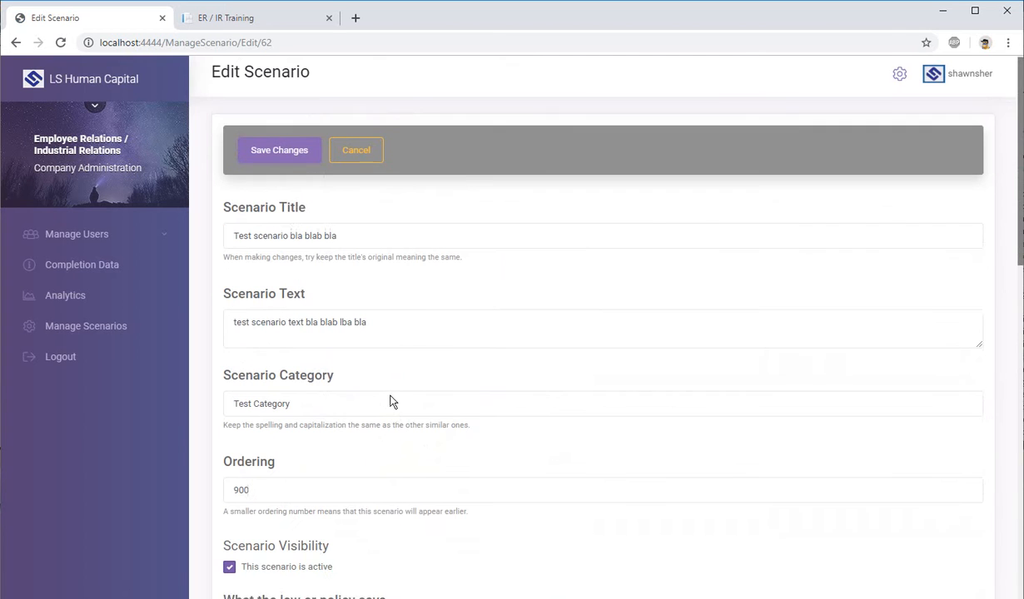
pyautogui.click(279, 157)
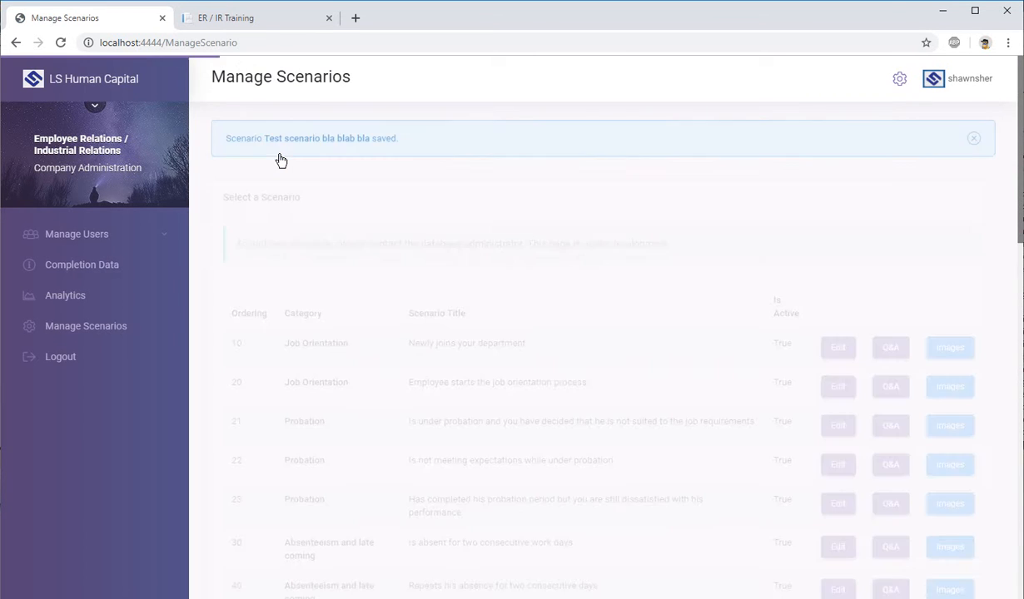
# Step: Reload the ER / IR Training site and open "Test scenario bla blab bla" under Test Category
pyautogui.click(281, 23)
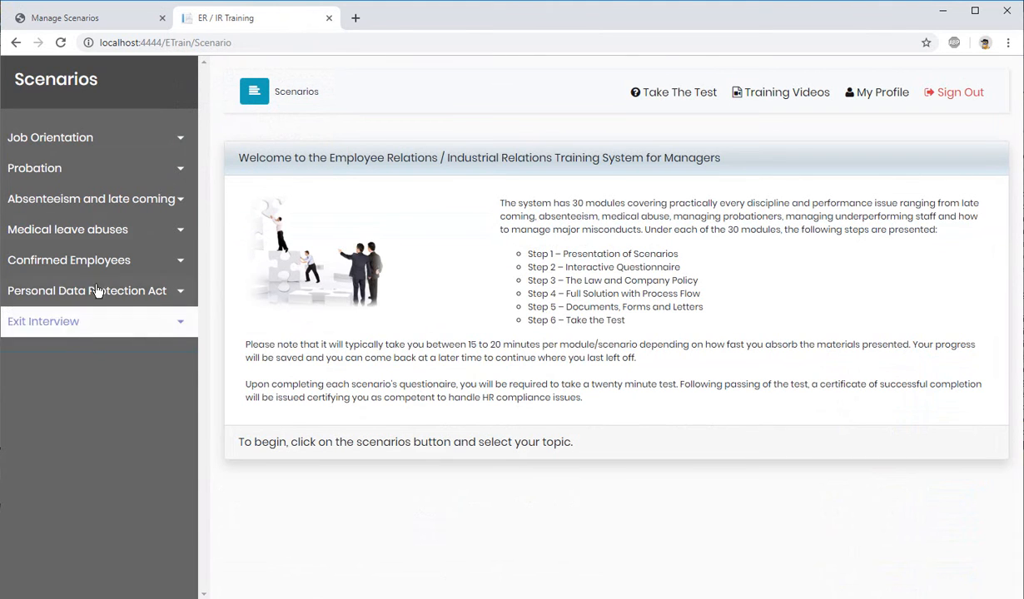
pyautogui.click(60, 43)
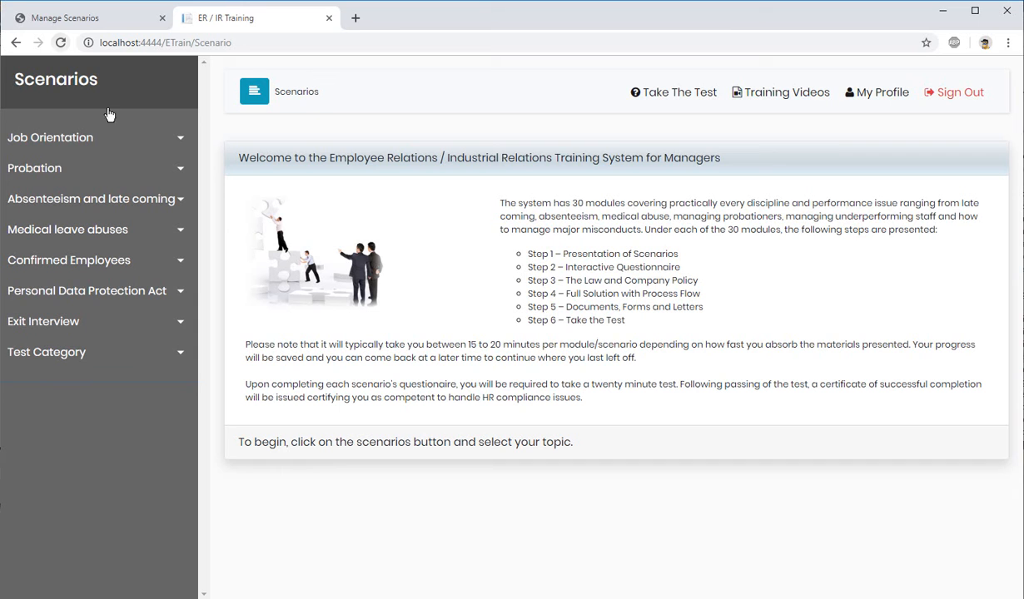
pyautogui.click(184, 355)
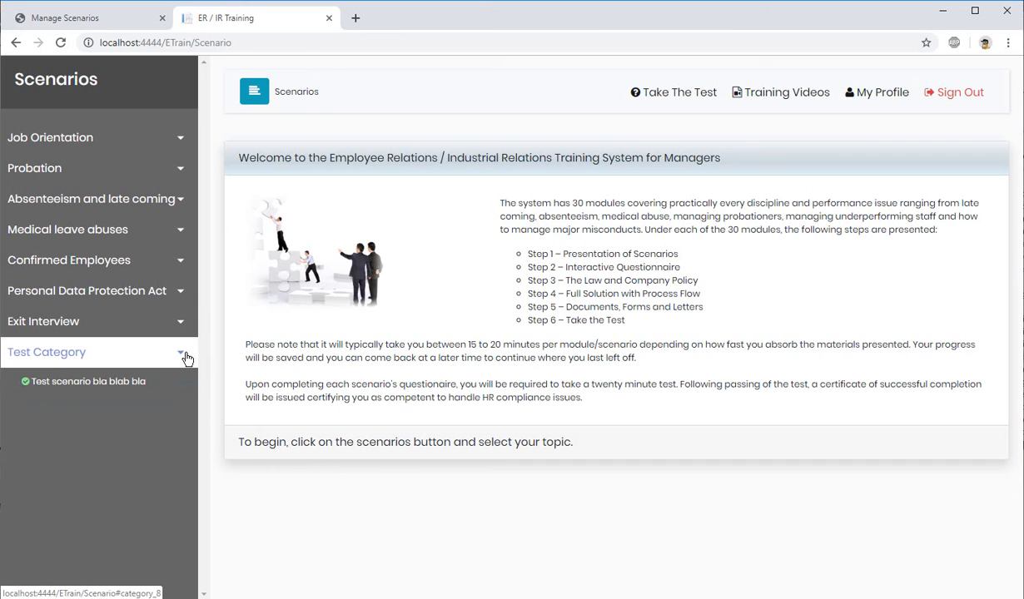
pyautogui.click(79, 381)
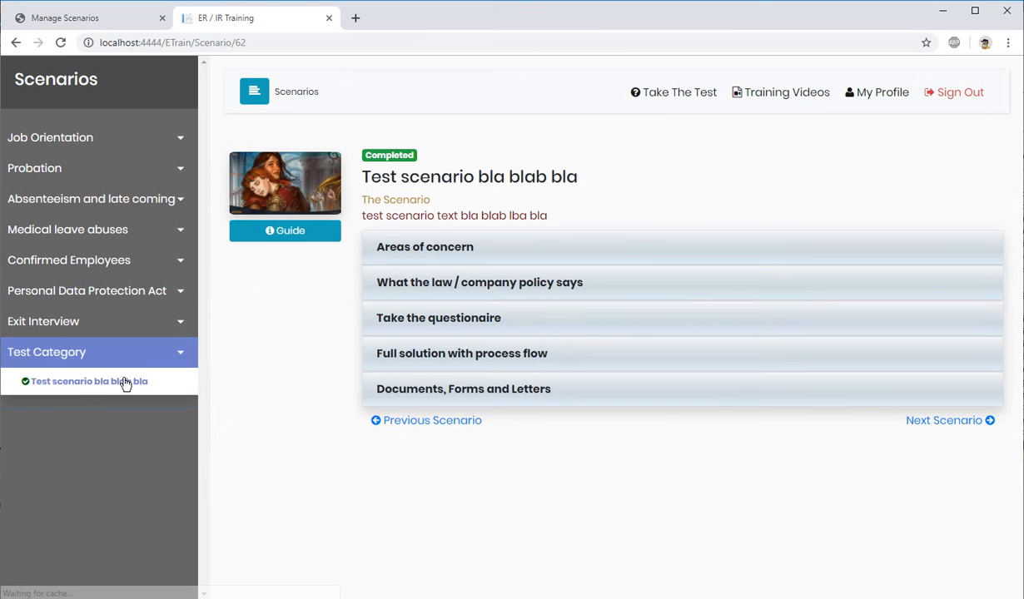
# Step: Go back to the Manage Scenarios list and check the Is Active value of the Test Category scenario
pyautogui.click(87, 19)
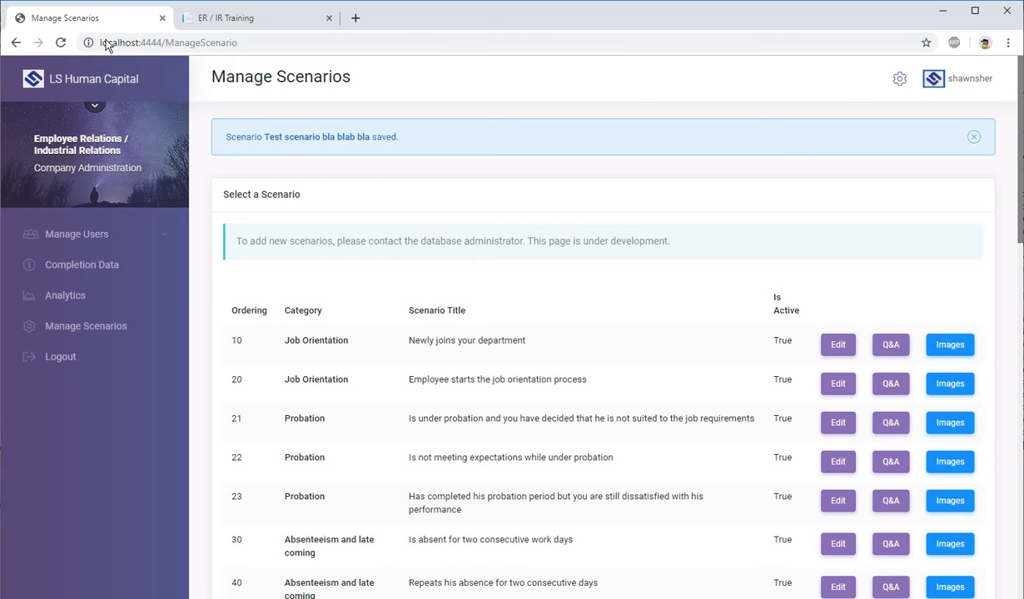
pyautogui.click(262, 17)
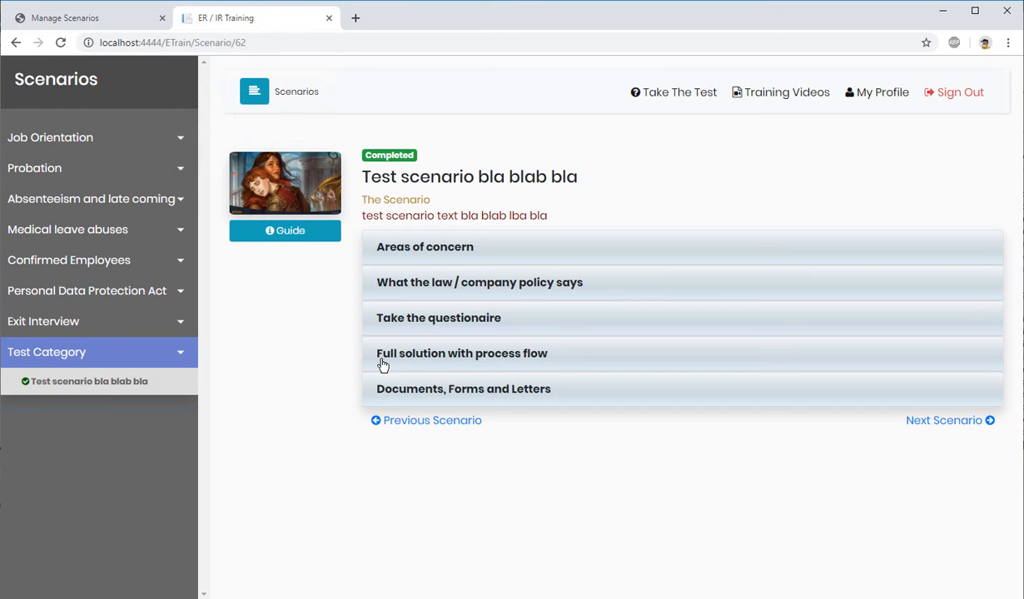
pyautogui.click(79, 18)
pyautogui.scroll(-10, 716, 487)
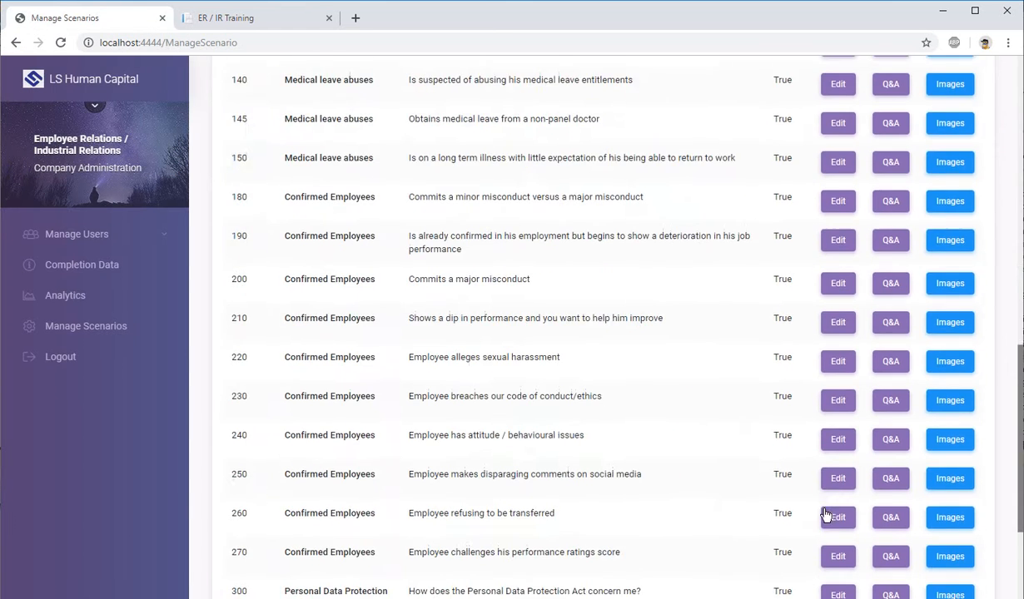
pyautogui.doubleClick(780, 521)
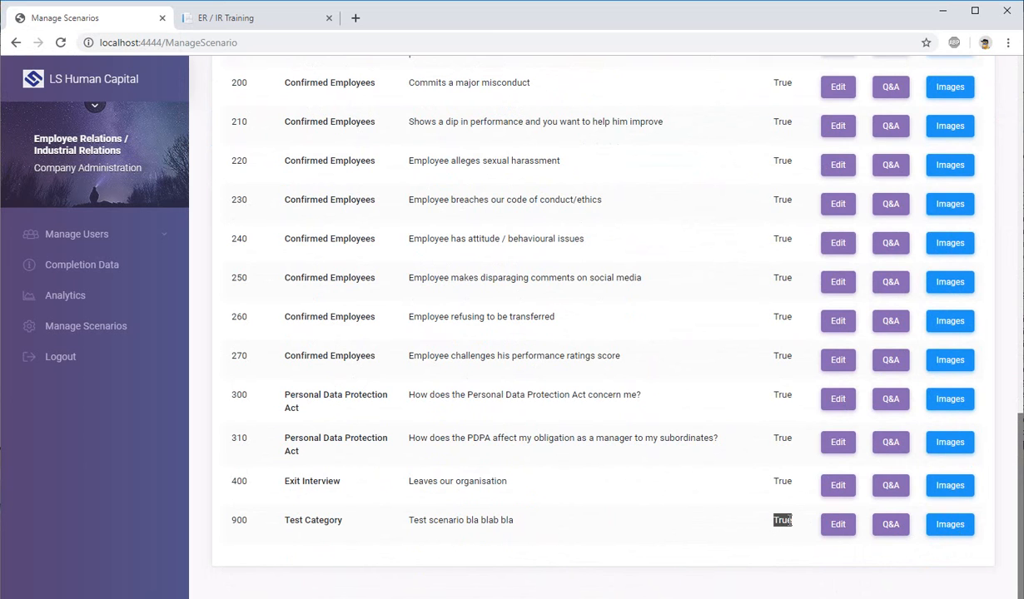
pyautogui.moveTo(390, 399); pyautogui.dragTo(576, 396)
pyautogui.click(630, 408)
# Step: Open the Q&A page of the Job Orientation scenario "Newly joins your department" and check its heading
pyautogui.scroll(15, 945, 567)
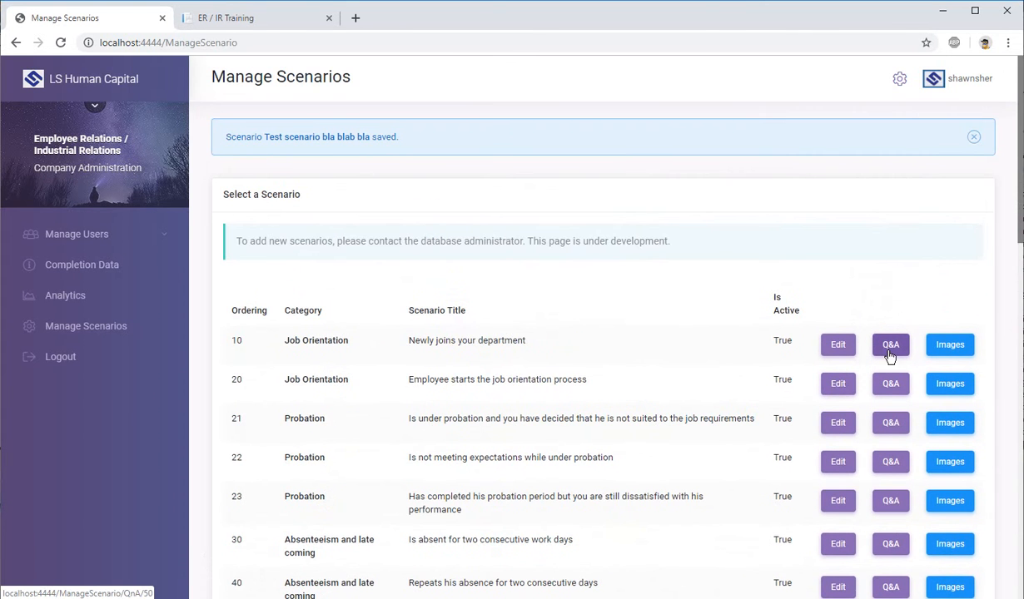
pyautogui.click(890, 353)
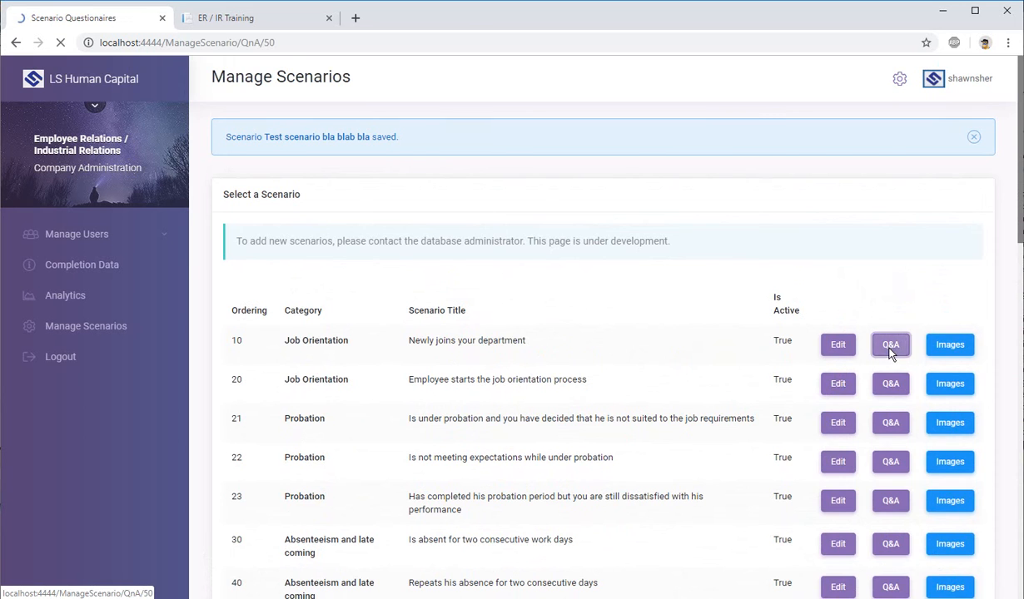
pyautogui.scroll(-1, 525, 320)
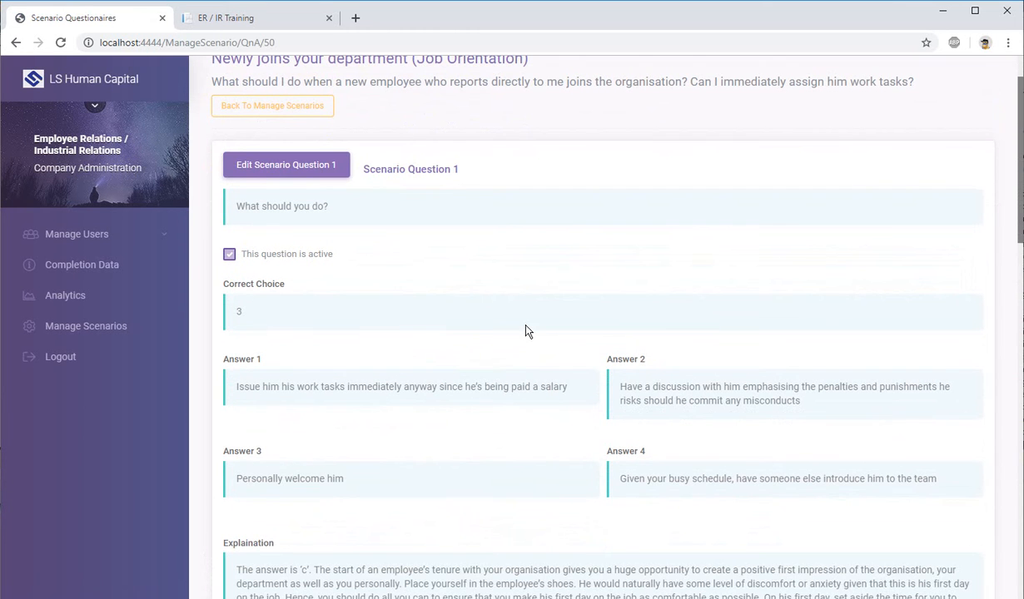
pyautogui.scroll(1, 439, 260)
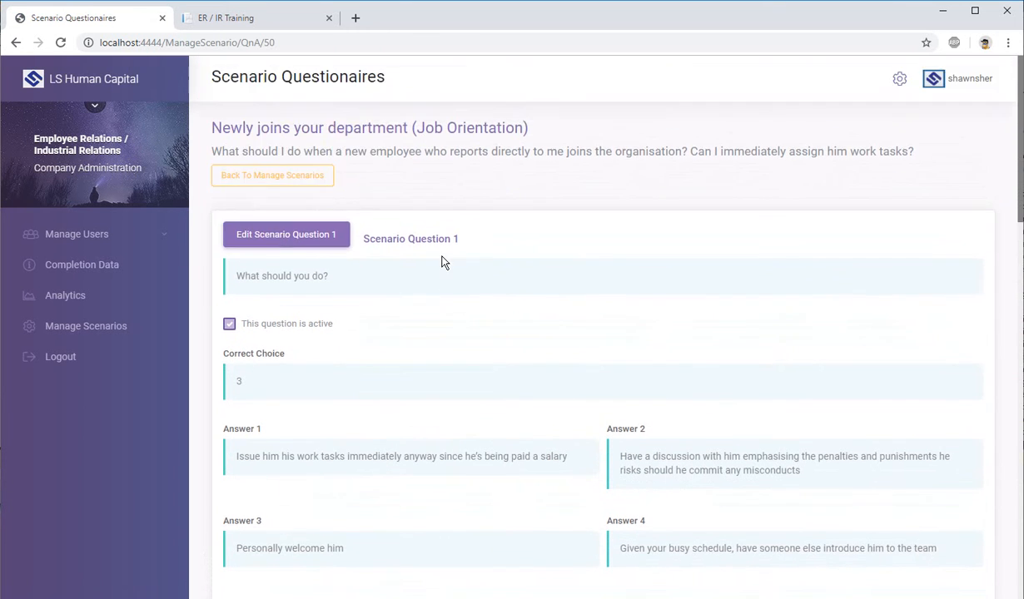
pyautogui.moveTo(231, 127); pyautogui.dragTo(565, 133)
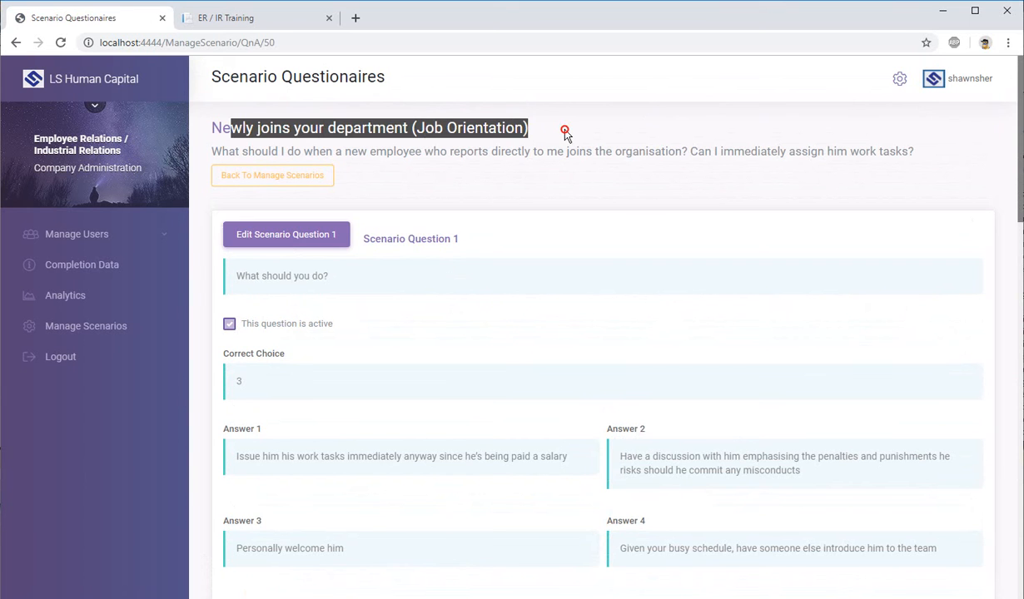
# Step: Examine Scenario Questions 1 to 3 with their answers, correct choices and explanations
pyautogui.scroll(-2, 545, 151)
pyautogui.moveTo(380, 99); pyautogui.dragTo(469, 104)
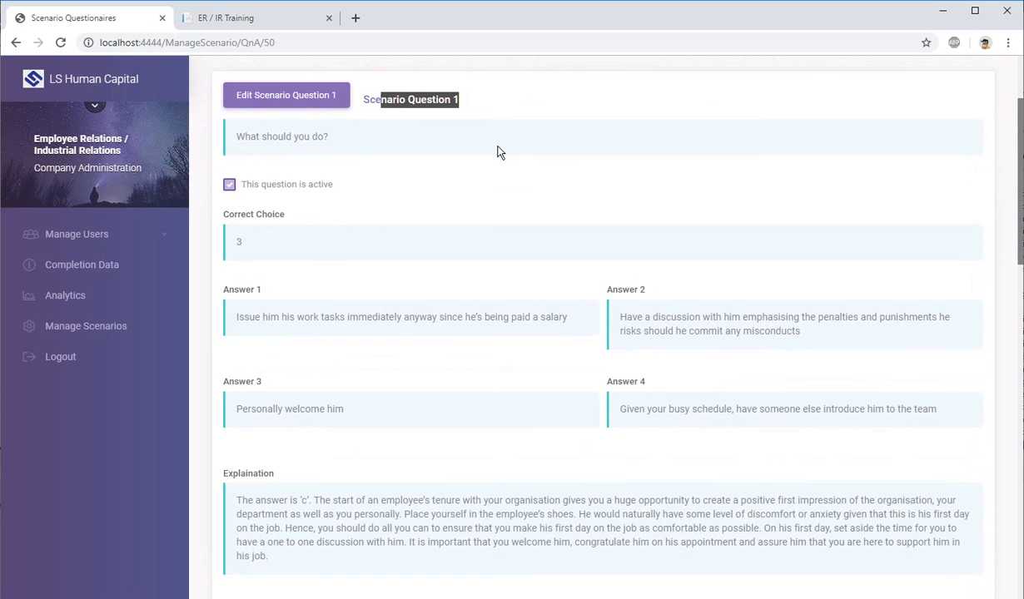
pyautogui.scroll(-4, 497, 152)
pyautogui.moveTo(441, 310); pyautogui.dragTo(460, 308)
pyautogui.scroll(-5, 500, 413)
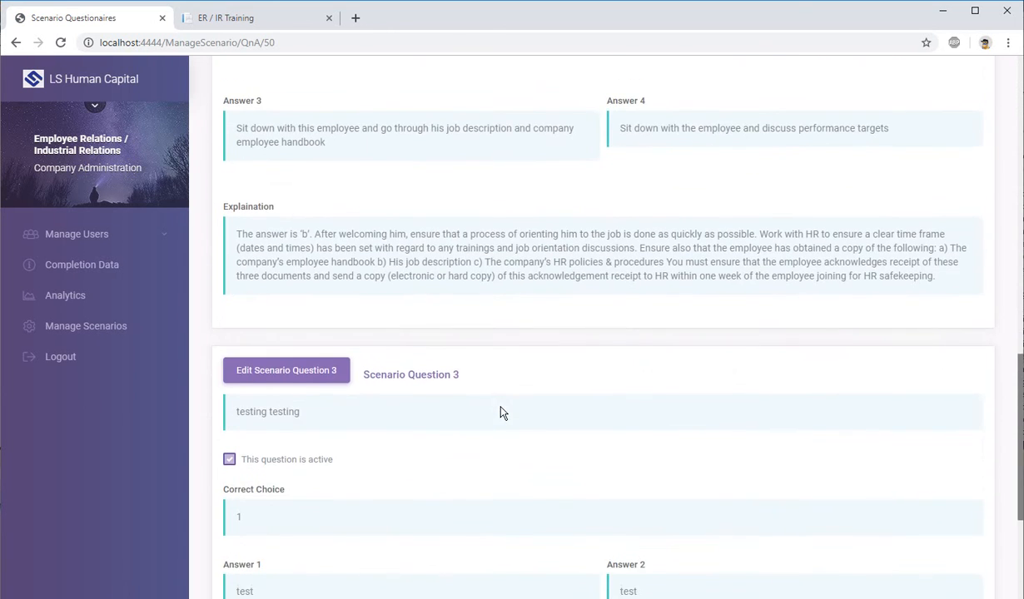
pyautogui.scroll(-2, 502, 413)
pyautogui.moveTo(364, 242); pyautogui.dragTo(456, 231)
pyautogui.click(456, 231)
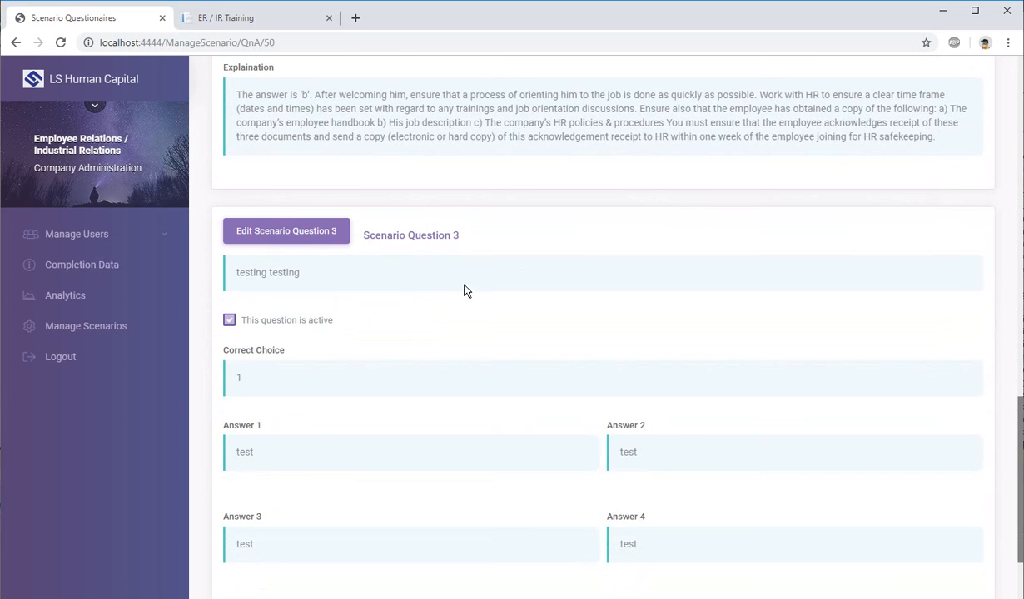
# Step: On the ER / IR Training site, open the questionnaire of the Job Orientation scenario "Newly joins your department"
pyautogui.scroll(10, 531, 258)
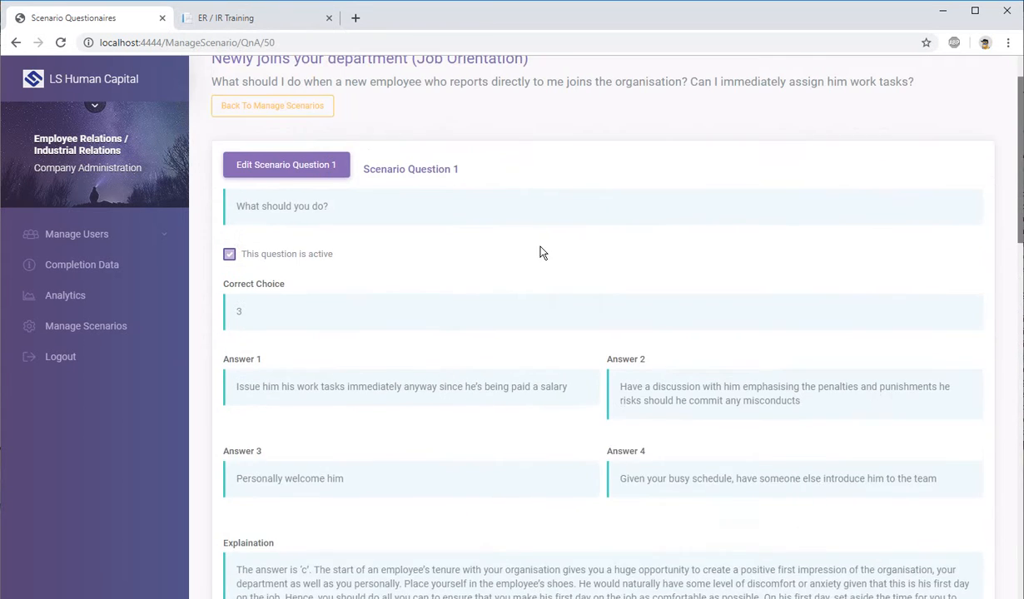
pyautogui.moveTo(227, 134); pyautogui.dragTo(435, 133)
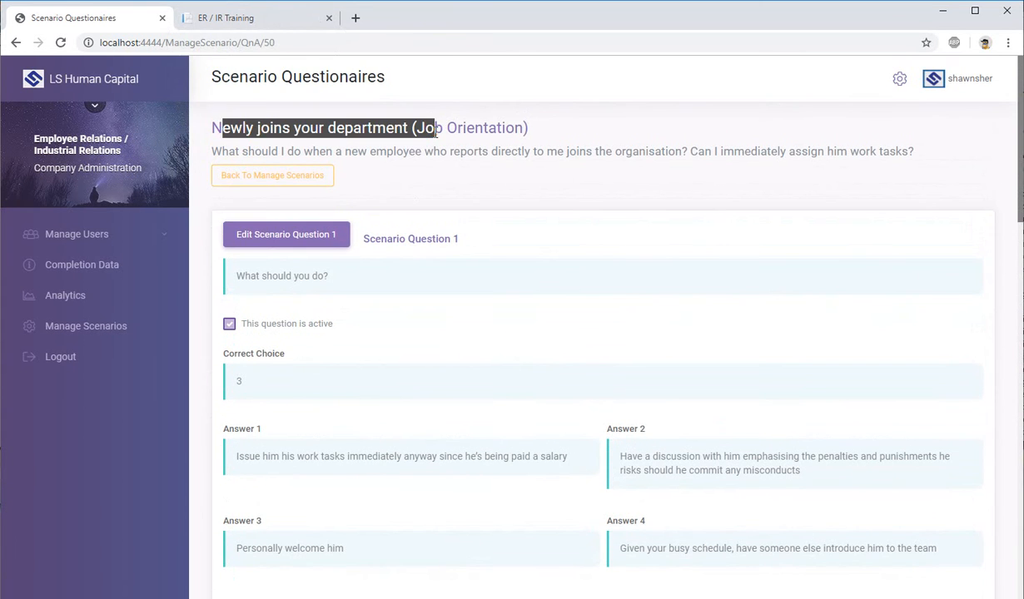
pyautogui.click(246, 25)
pyautogui.click(77, 134)
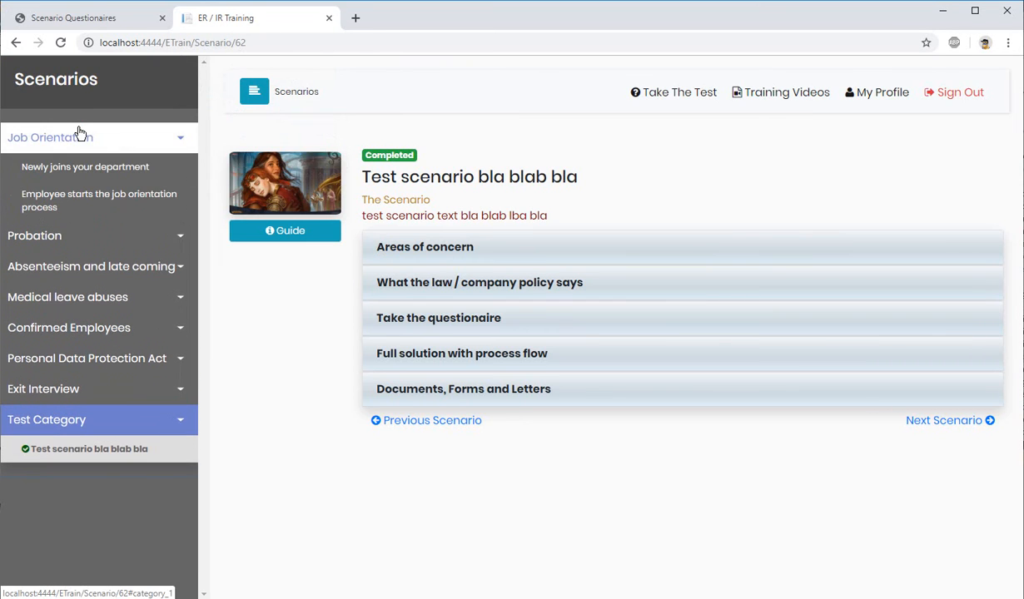
pyautogui.click(103, 166)
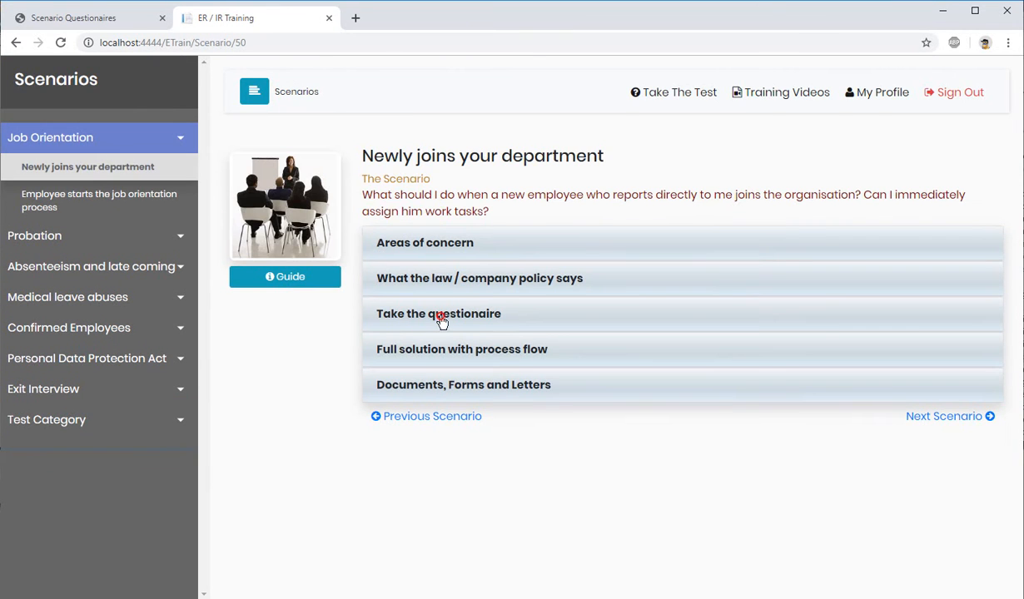
pyautogui.click(442, 316)
# Step: Examine how Question 3 and Question 1 and their answer choices are presented in the trainee questionnaire
pyautogui.scroll(-7, 452, 329)
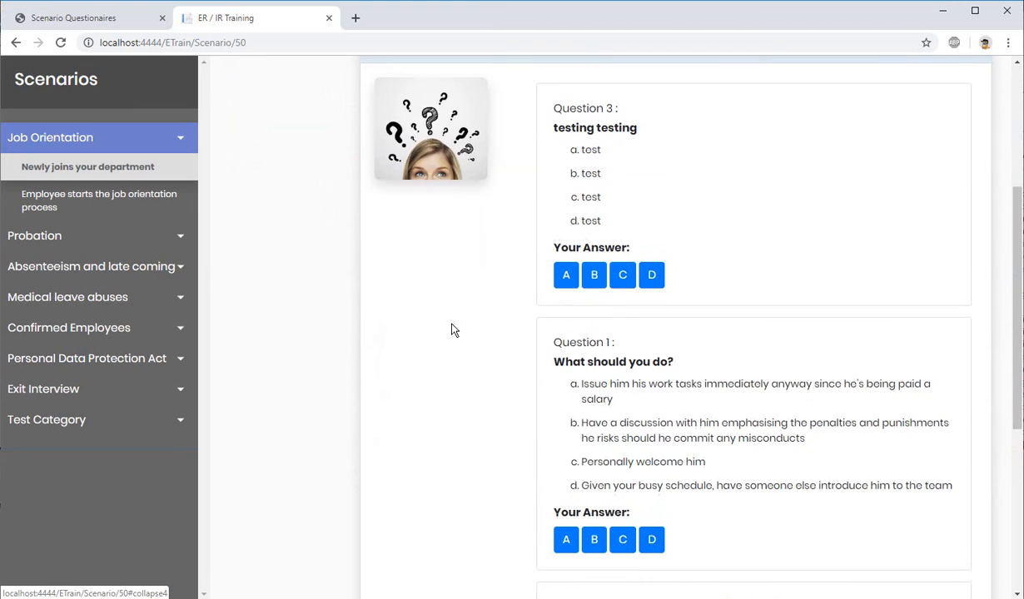
pyautogui.scroll(5, 584, 360)
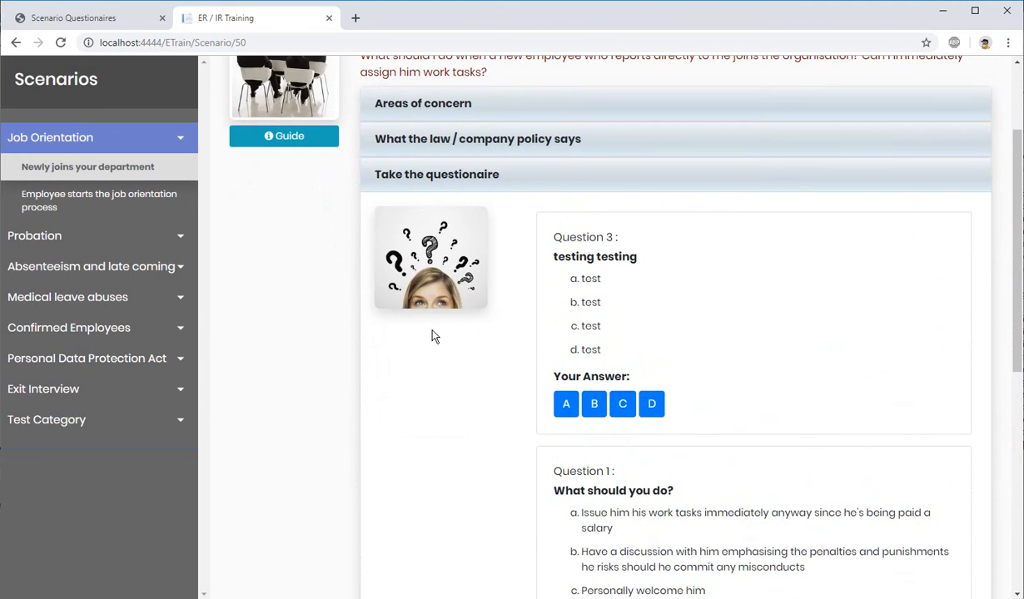
pyautogui.scroll(1, 434, 336)
pyautogui.moveTo(585, 307); pyautogui.dragTo(593, 416)
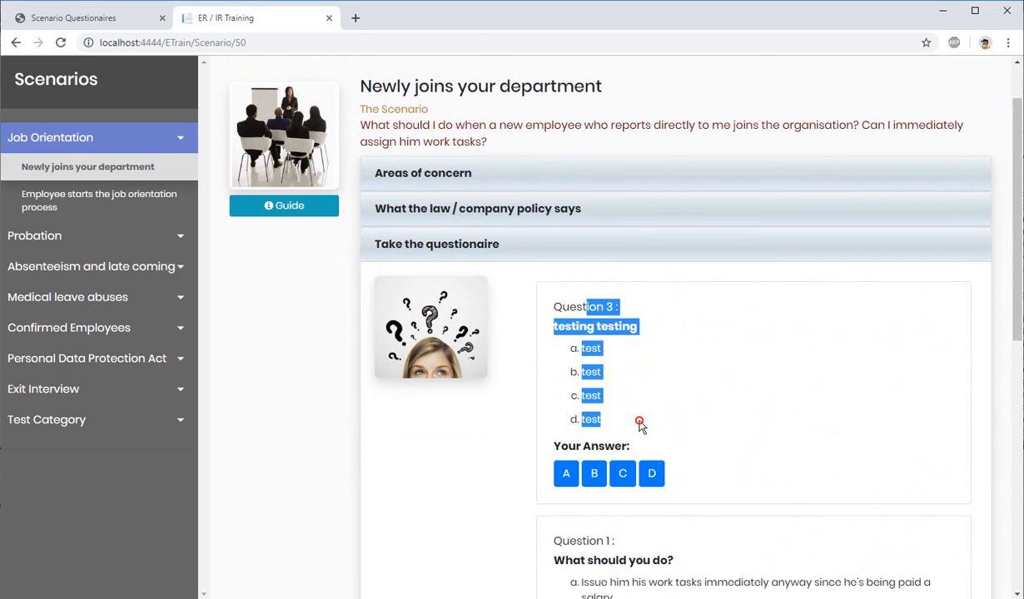
pyautogui.click(546, 322)
pyautogui.moveTo(559, 306); pyautogui.dragTo(649, 440)
pyautogui.click(596, 423)
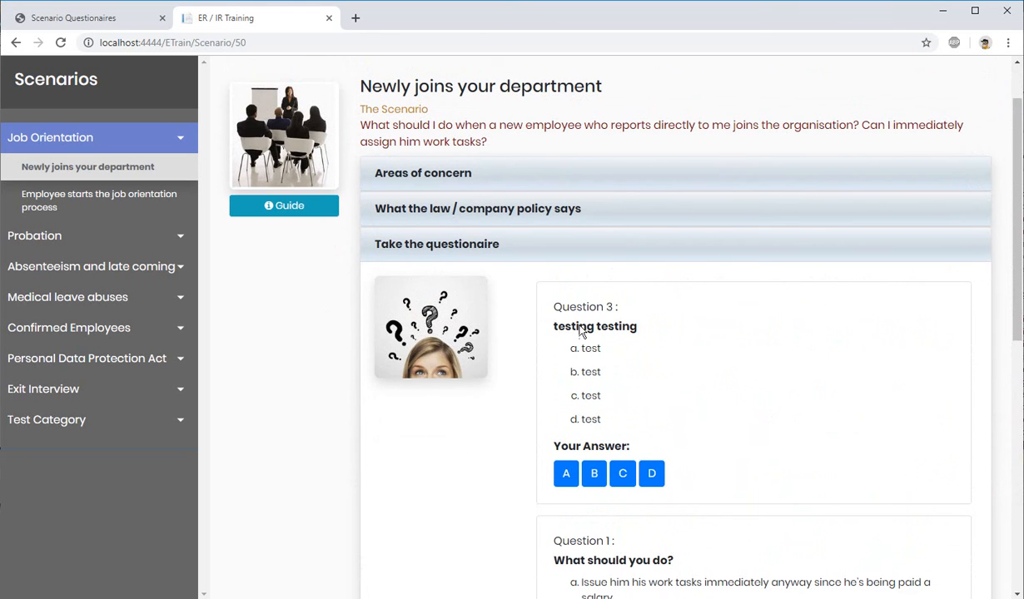
pyautogui.scroll(-2, 586, 378)
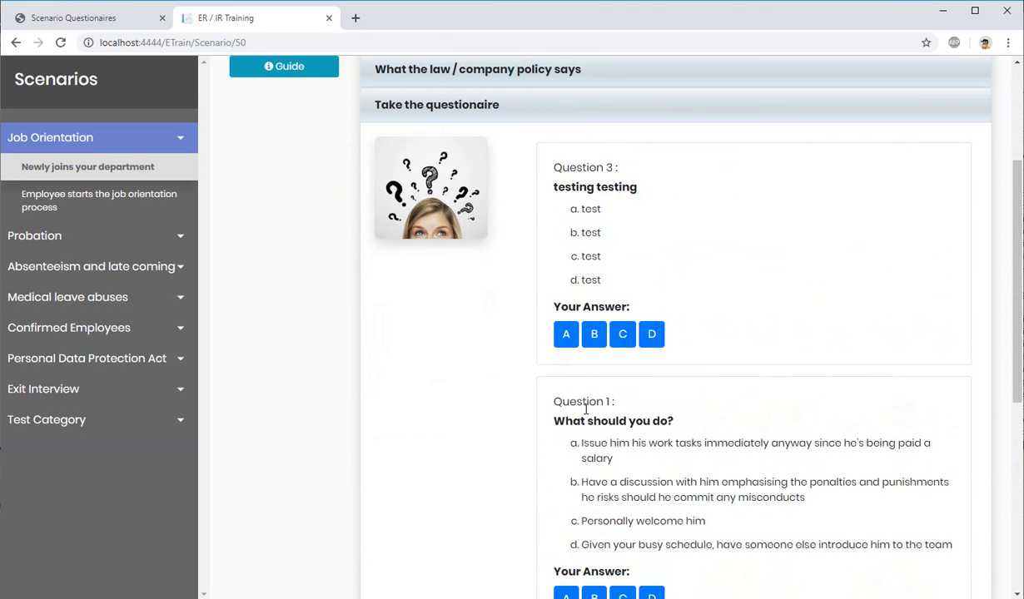
# Step: Compare Question 3 in the trainee questionnaire with Scenario Question 3 on the administration's Scenario Questionaires page
pyautogui.scroll(-3, 592, 499)
pyautogui.scroll(4, 601, 451)
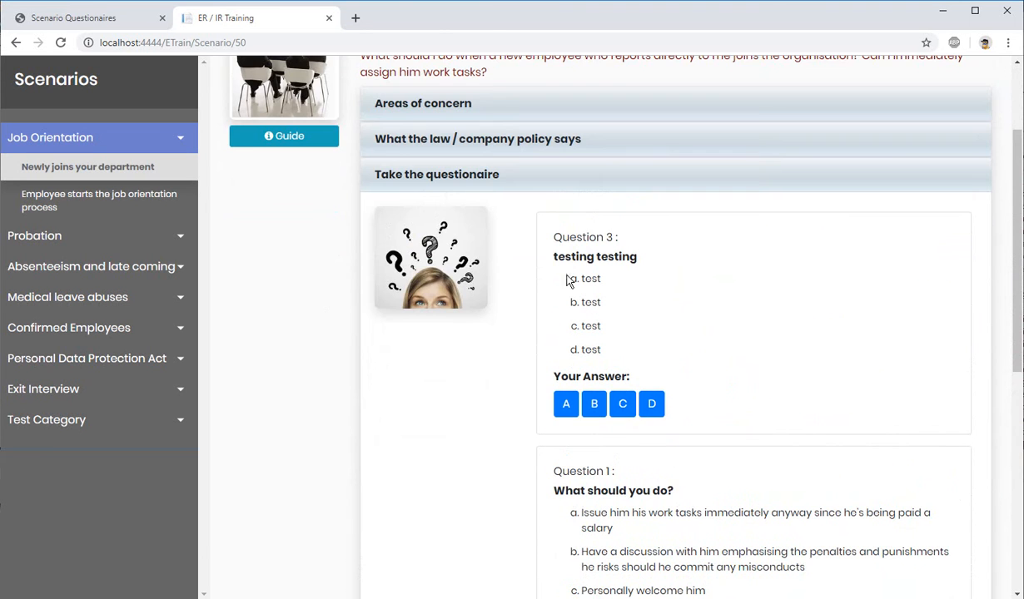
pyautogui.moveTo(568, 236); pyautogui.dragTo(618, 240)
pyautogui.click(586, 231)
pyautogui.click(93, 17)
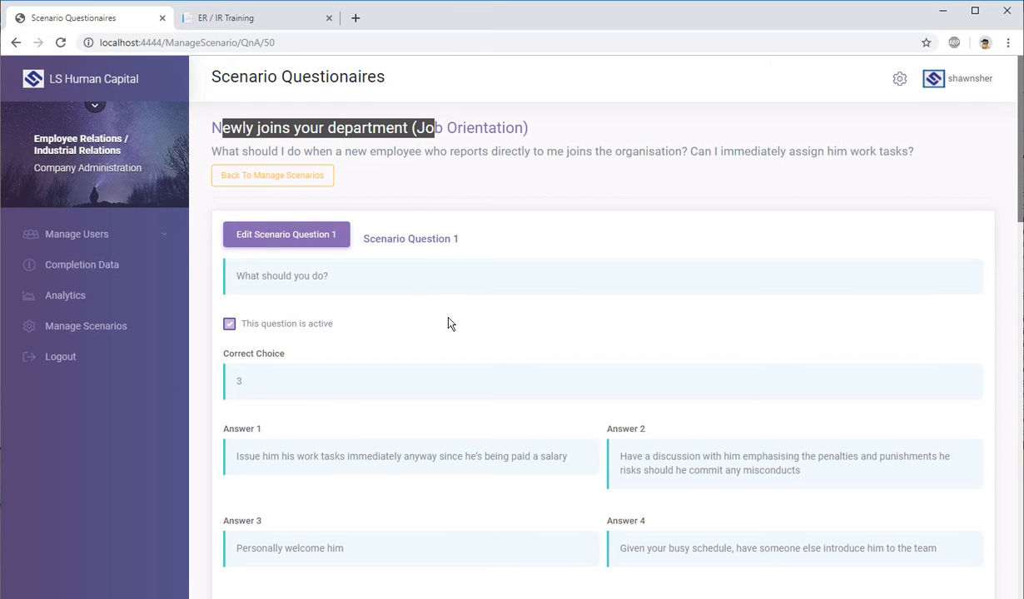
pyautogui.scroll(-10, 448, 323)
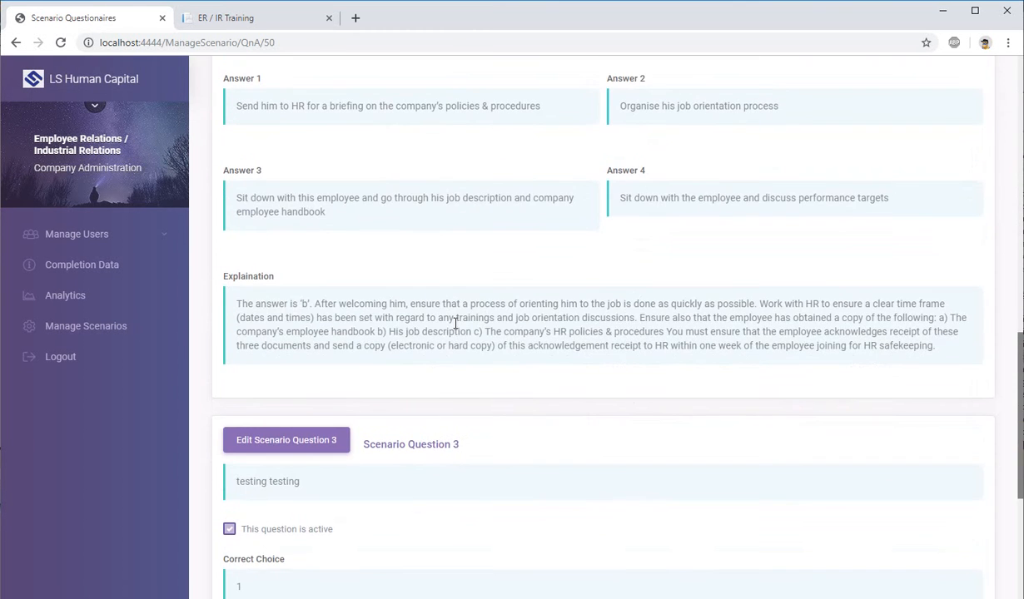
pyautogui.moveTo(420, 445); pyautogui.dragTo(491, 458)
pyautogui.scroll(-3, 282, 270)
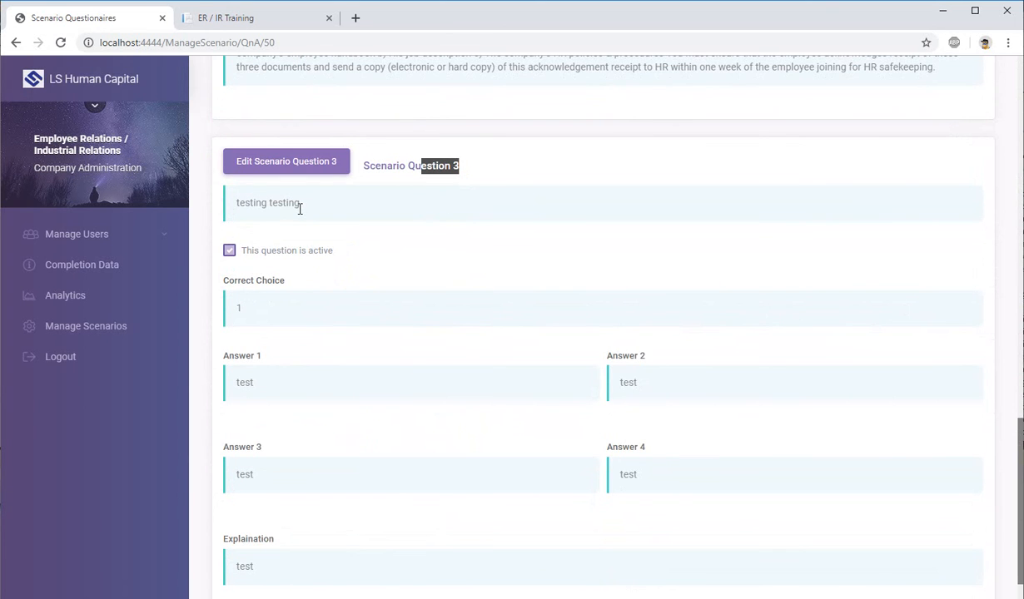
pyautogui.click(258, 18)
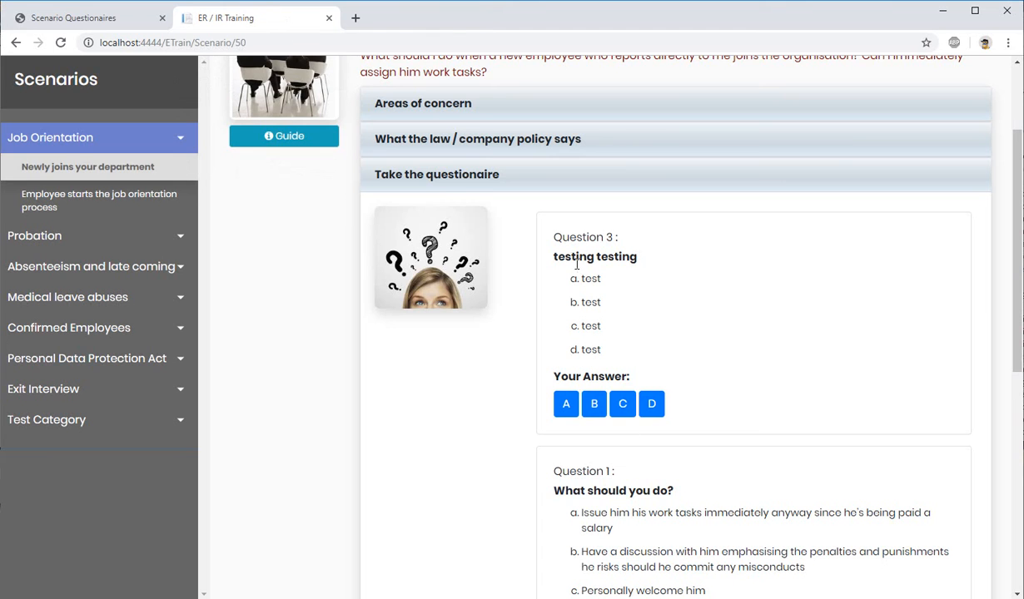
pyautogui.moveTo(571, 256); pyautogui.dragTo(632, 258)
# Step: Open Scenario Question 3 for editing in the administration site and change its text to "this is a test scenario question"
pyautogui.click(92, 18)
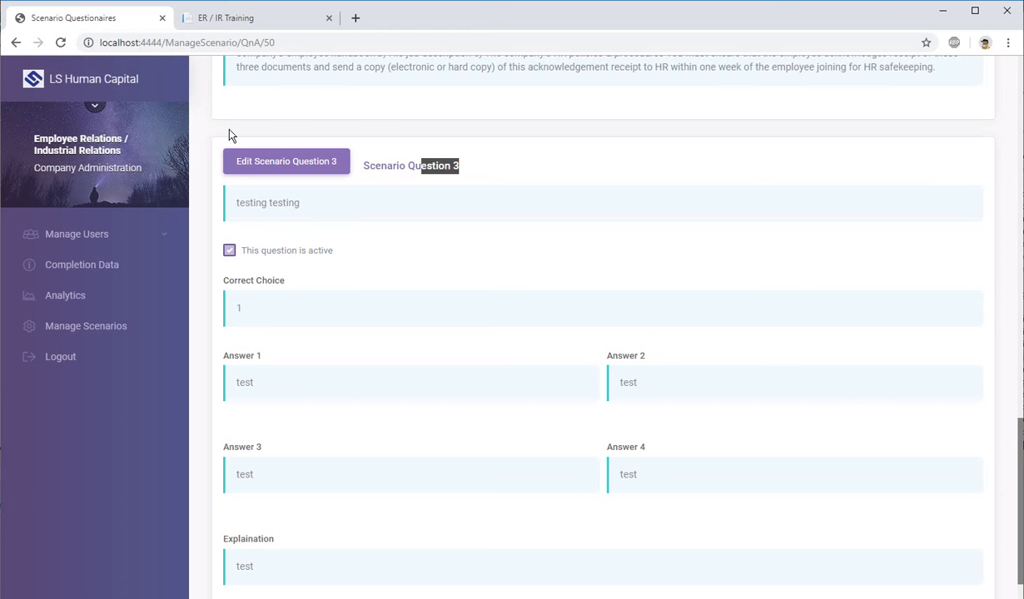
pyautogui.click(296, 170)
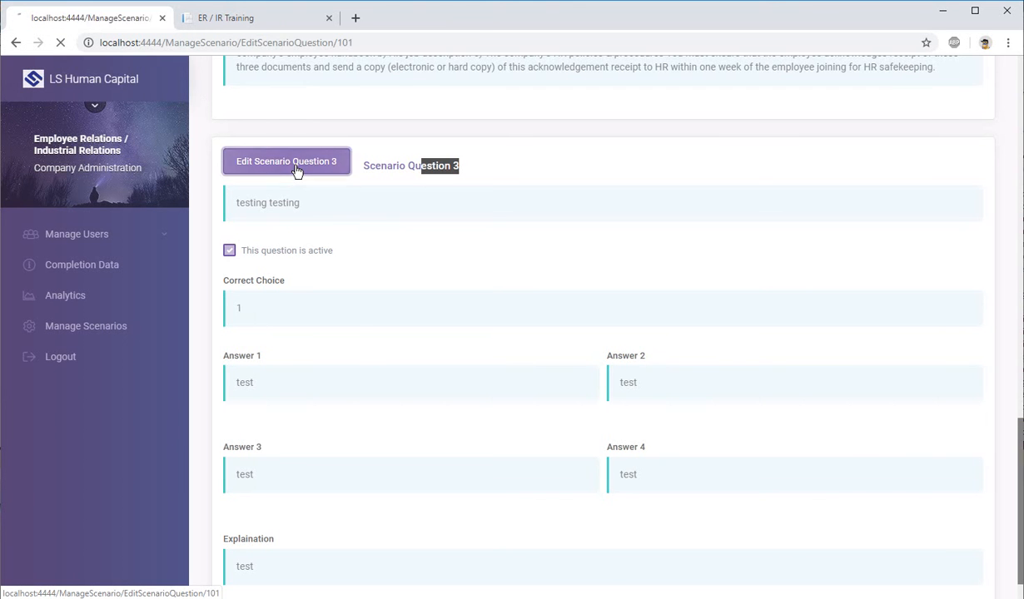
pyautogui.scroll(-2, 391, 267)
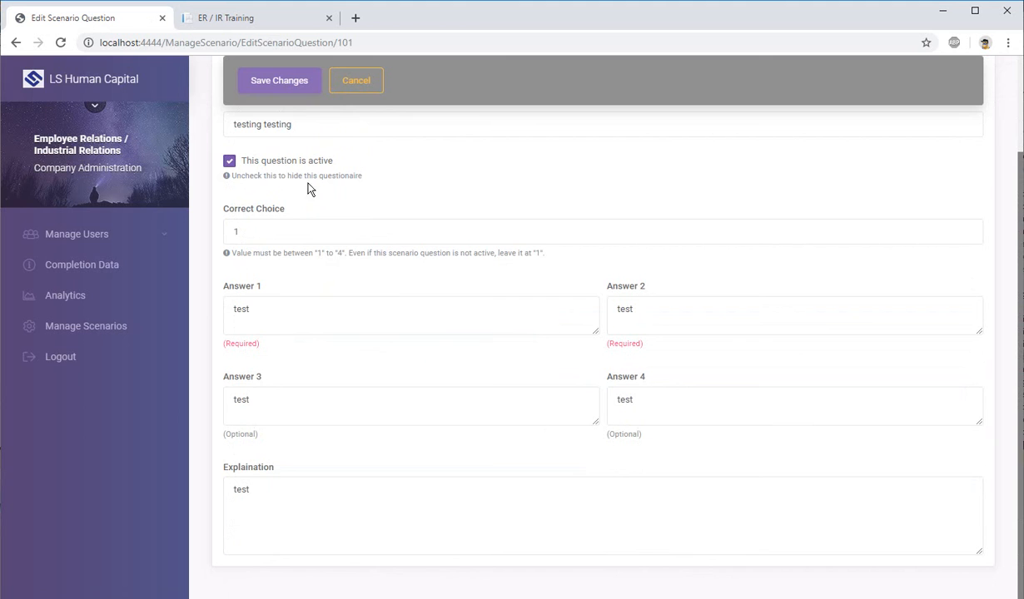
pyautogui.tripleClick(314, 127)
pyautogui.write('this is a test scen')
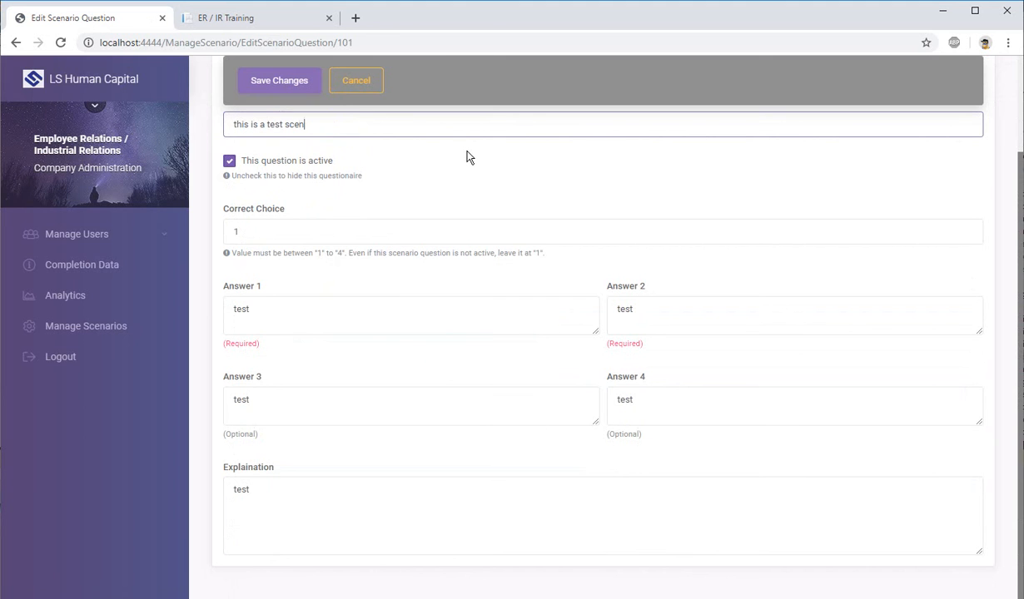
pyautogui.write('ario question')
# Step: Set Answer 1 of Scenario Question 3 to "hahah test" and save the changes
pyautogui.press('Tab')
pyautogui.press('Tab')
pyautogui.press('Tab')
pyautogui.hotkey('shift', 'Tab')
pyautogui.write('ha')
pyautogui.click(345, 529)
pyautogui.hotkey('ctrl', 'a')
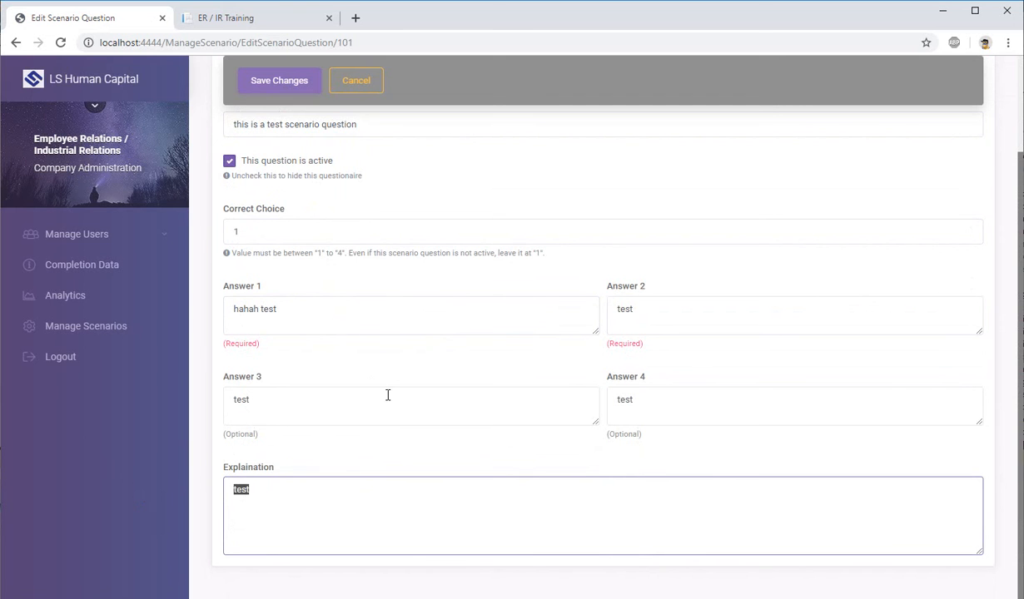
pyautogui.scroll(2, 374, 250)
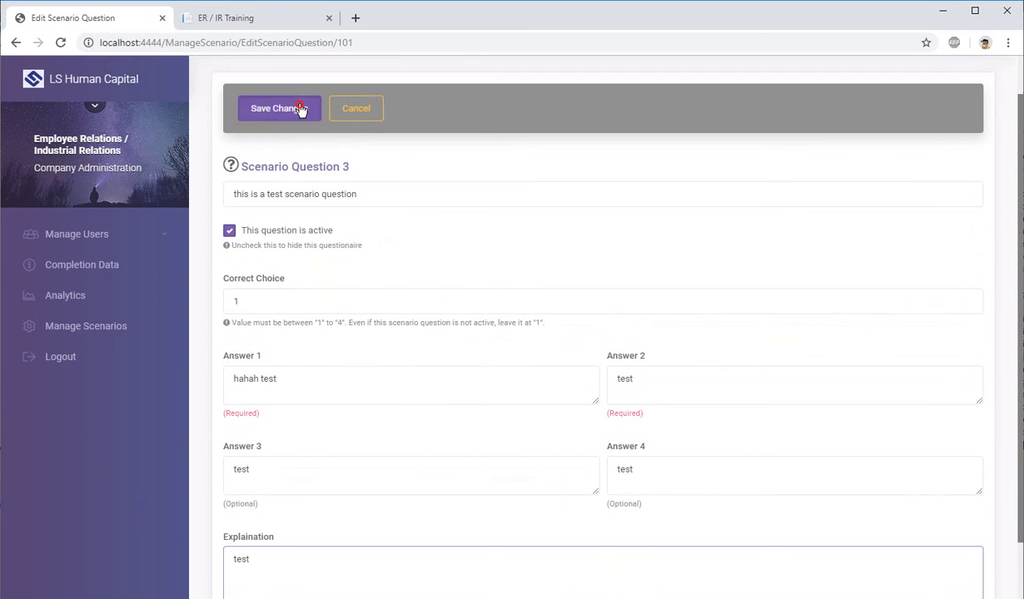
pyautogui.click(295, 107)
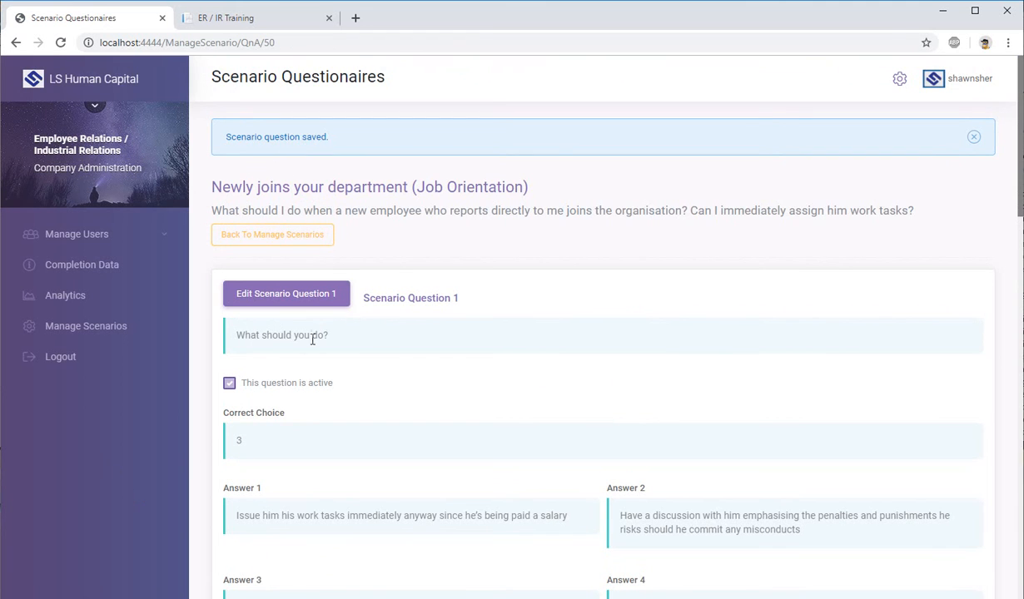
# Step: Check the saved text and answers of Scenario Question 3 on the Scenario Questionaires page
pyautogui.scroll(-1, 312, 327)
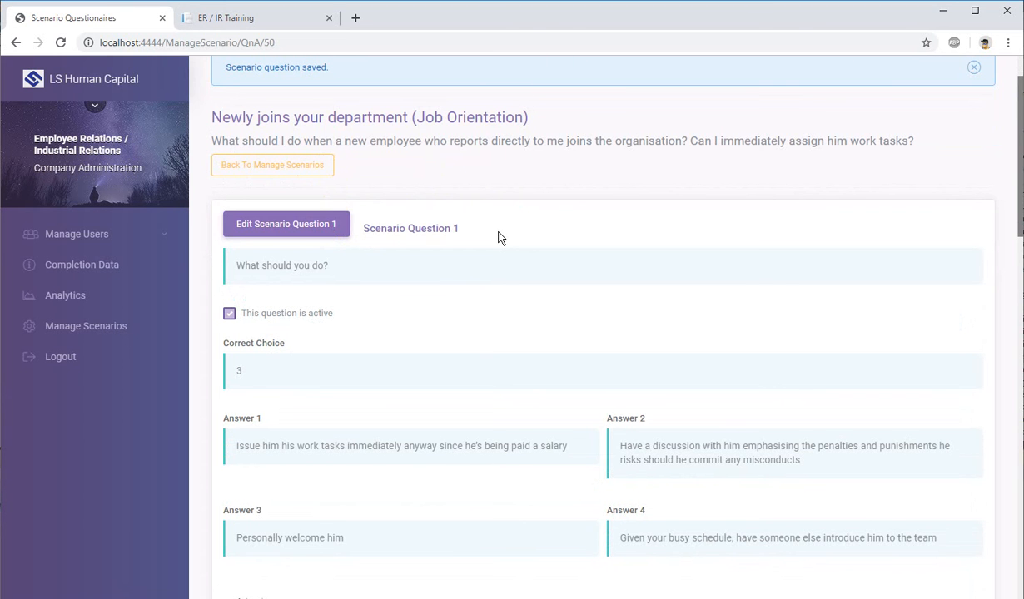
pyautogui.scroll(-15, 497, 238)
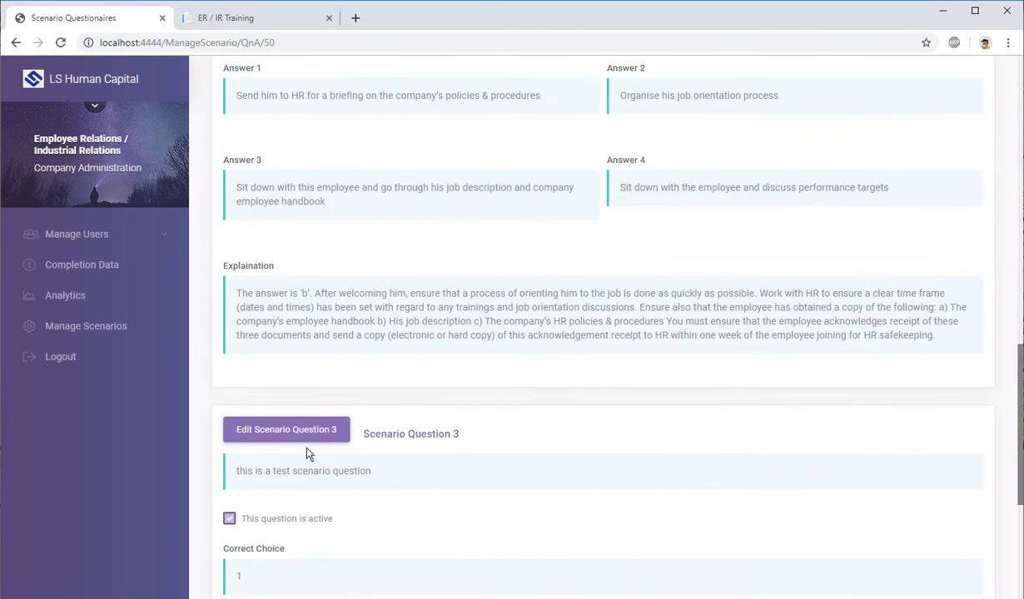
pyautogui.scroll(-2, 474, 462)
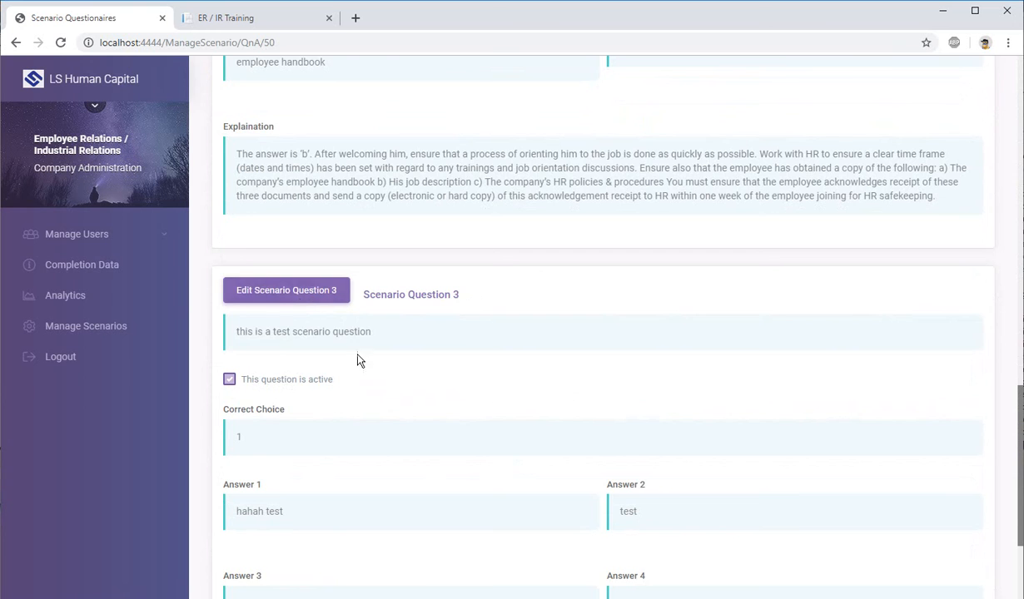
pyautogui.scroll(4, 296, 304)
# Step: Switch to the ER / IR Training site, reload the "Newly joins your department" scenario and reopen its questionnaire
pyautogui.click(243, 18)
pyautogui.click(456, 469)
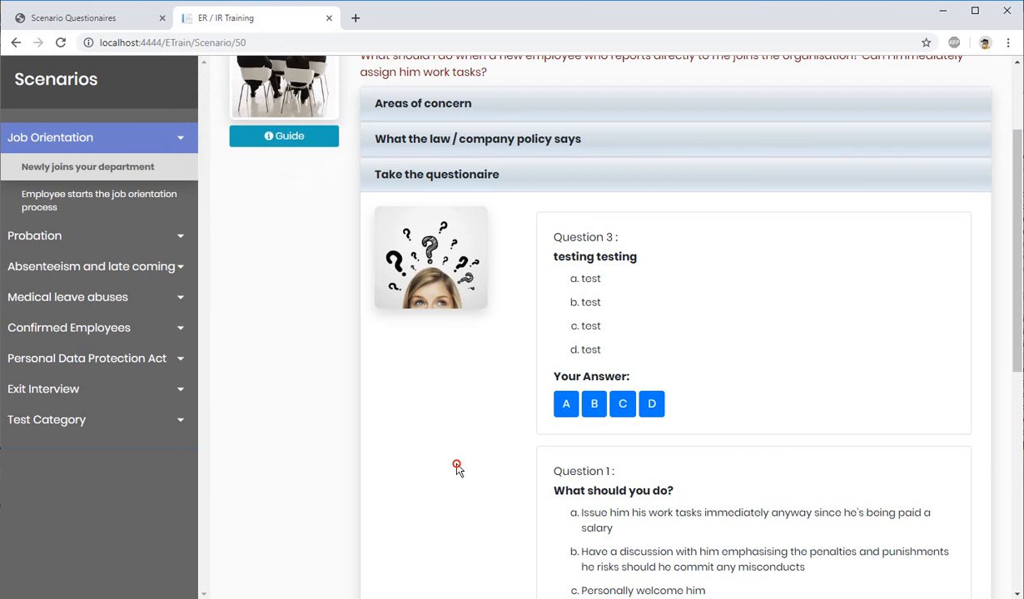
pyautogui.scroll(1, 385, 244)
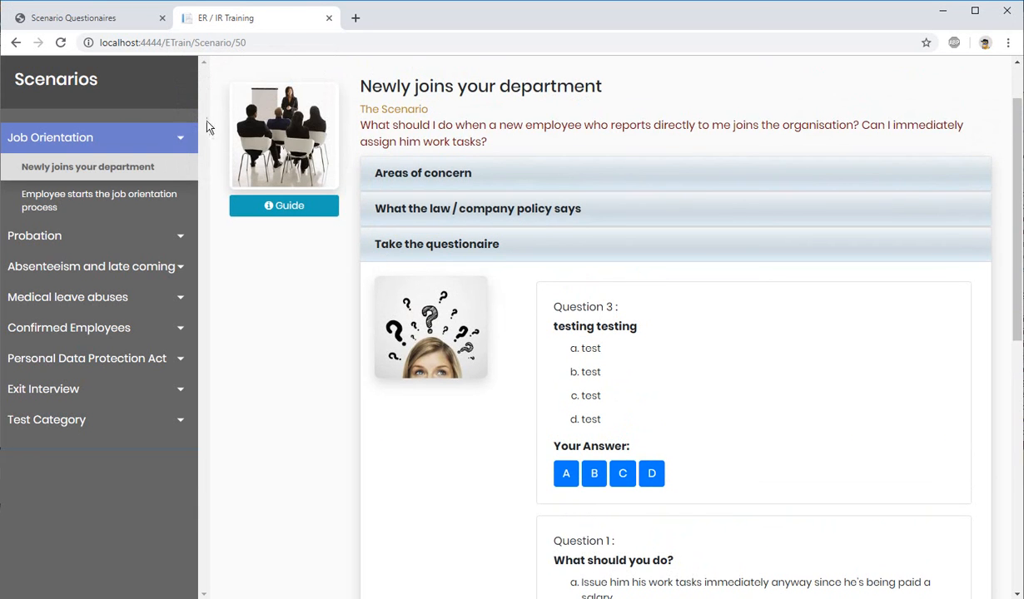
pyautogui.click(60, 43)
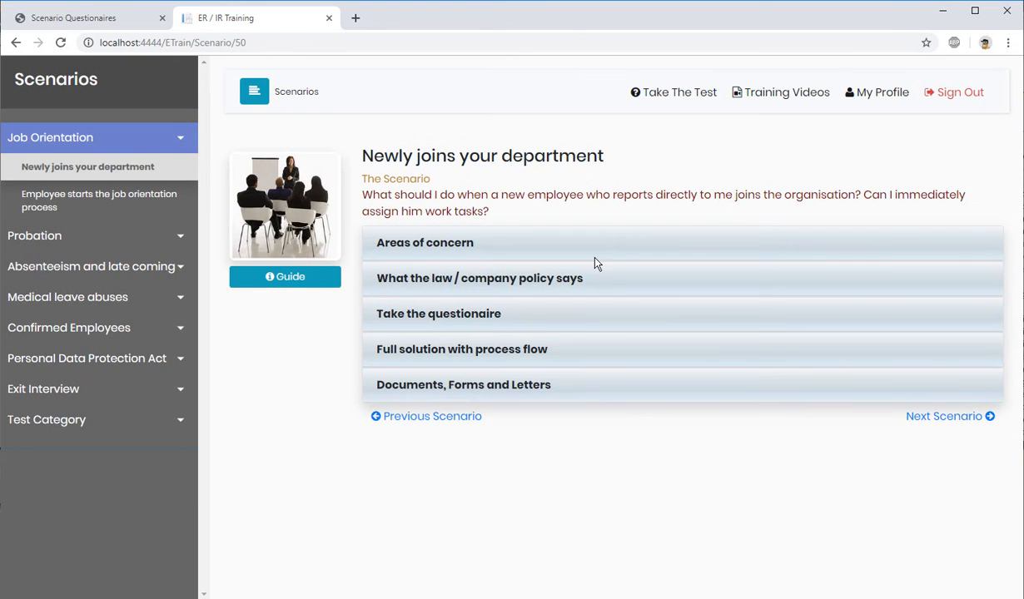
pyautogui.click(432, 316)
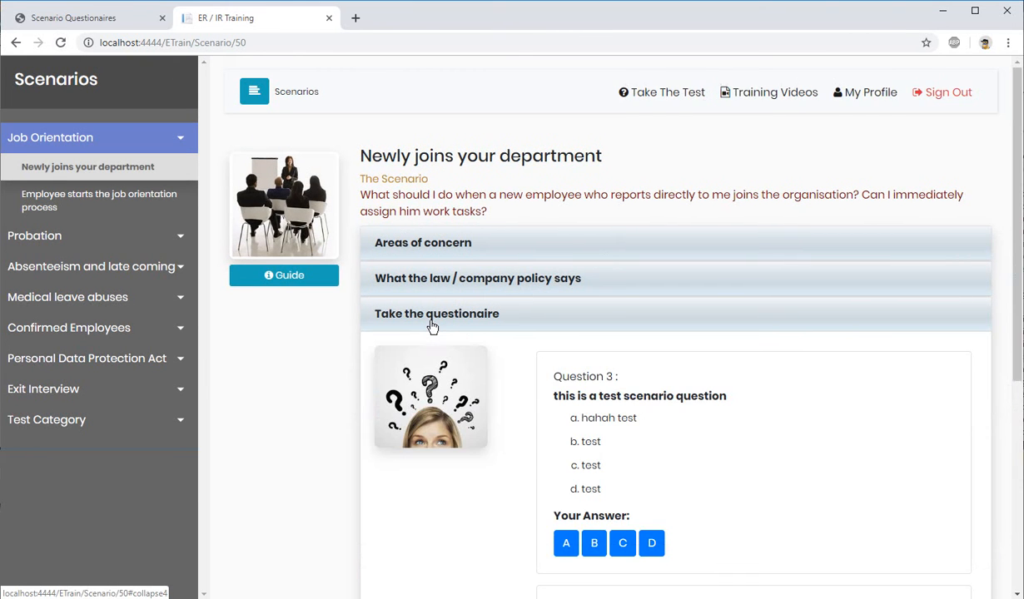
# Step: Check the wording and choice a of Question 3 in the trainee questionnaire, and answer it with D
pyautogui.scroll(-2, 632, 366)
pyautogui.moveTo(552, 263); pyautogui.dragTo(754, 265)
pyautogui.moveTo(586, 280); pyautogui.dragTo(642, 282)
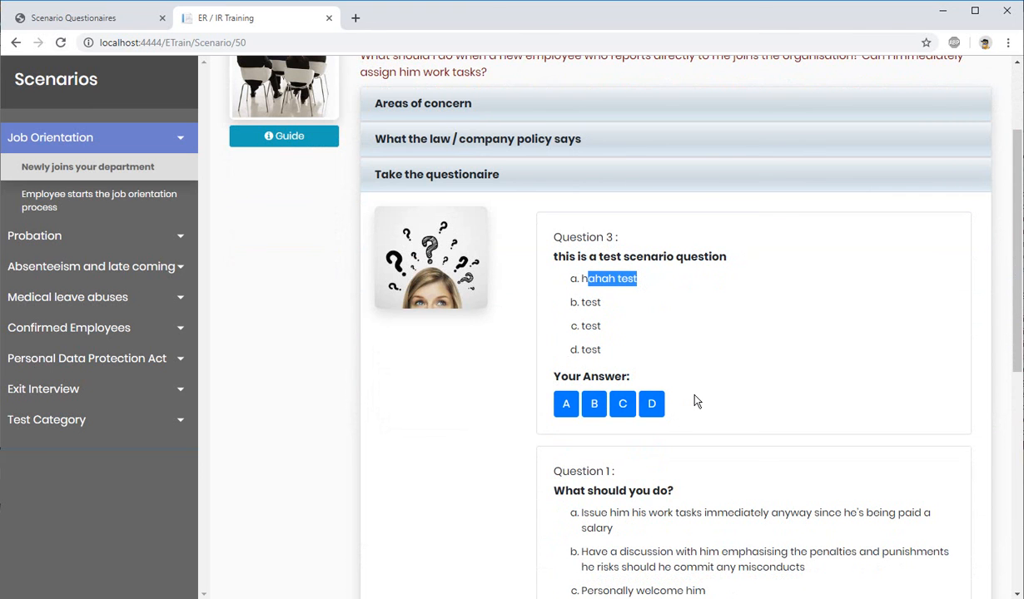
pyautogui.click(661, 413)
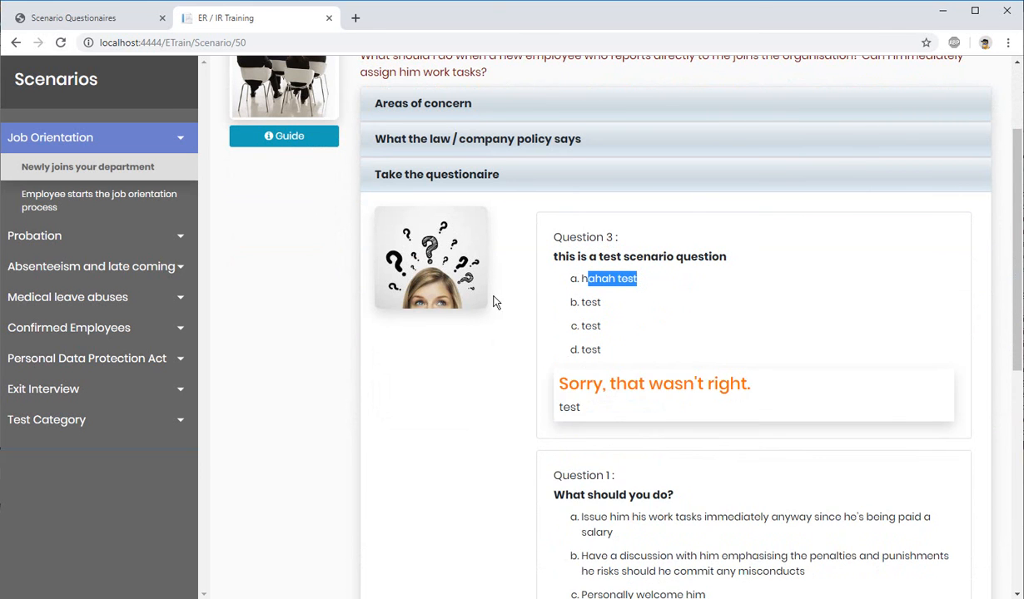
# Step: Back in the administration site, edit Scenario Question 3 to make it inactive and save the changes
pyautogui.click(76, 19)
pyautogui.scroll(-4, 406, 261)
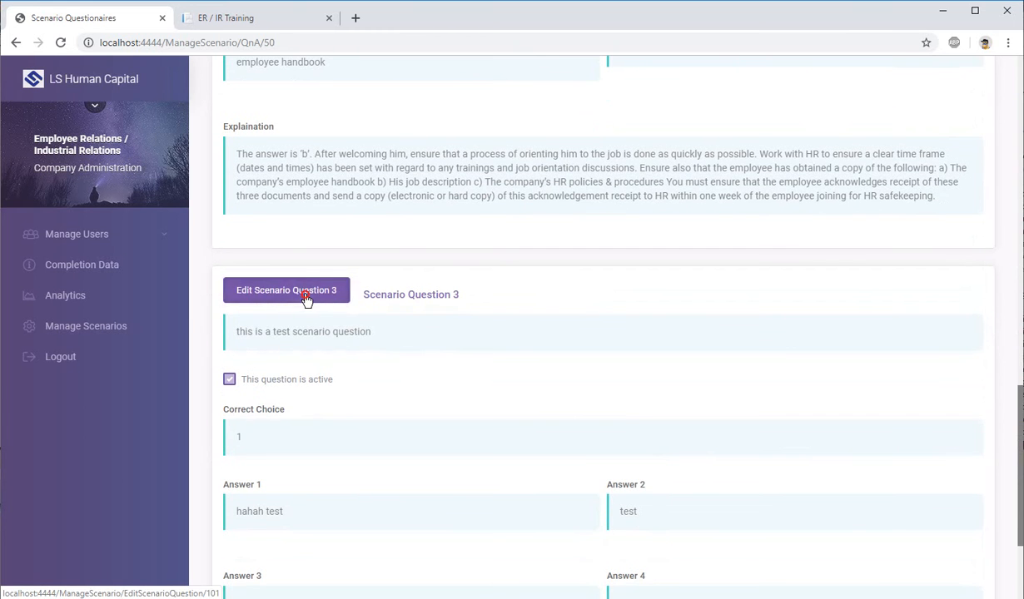
pyautogui.click(274, 292)
pyautogui.scroll(-2, 402, 285)
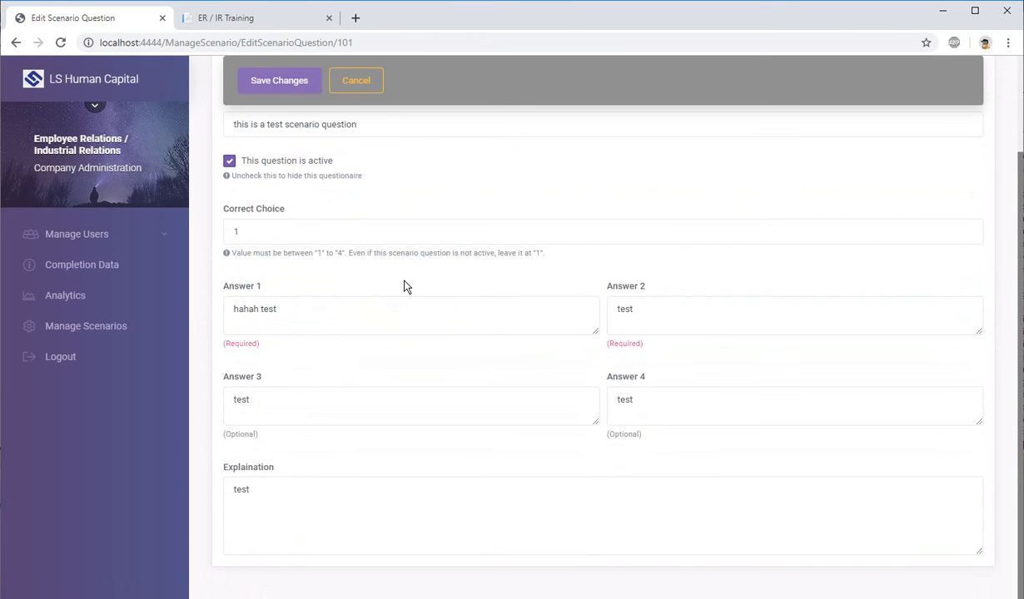
pyautogui.click(263, 162)
pyautogui.scroll(2, 367, 238)
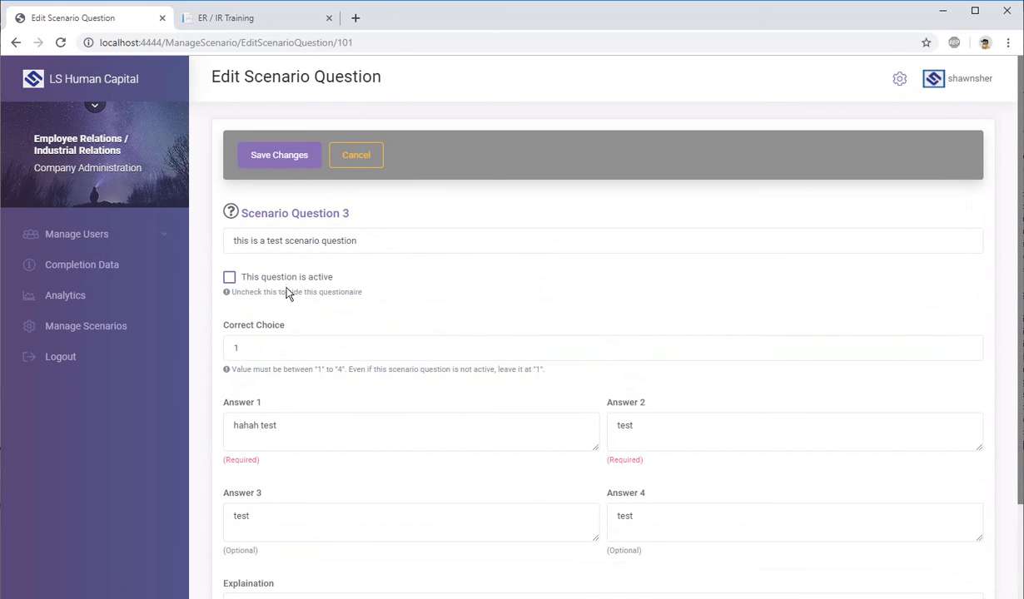
pyautogui.click(283, 156)
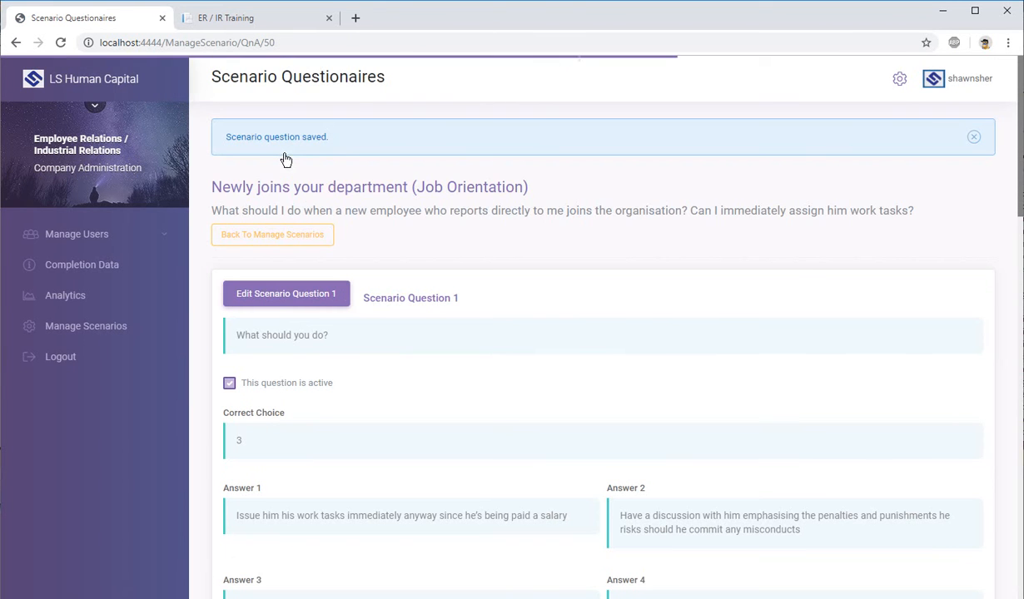
# Step: On the ER / IR Training site, reload the scenario page and expand the questionnaire again
pyautogui.click(234, 26)
pyautogui.scroll(2, 521, 306)
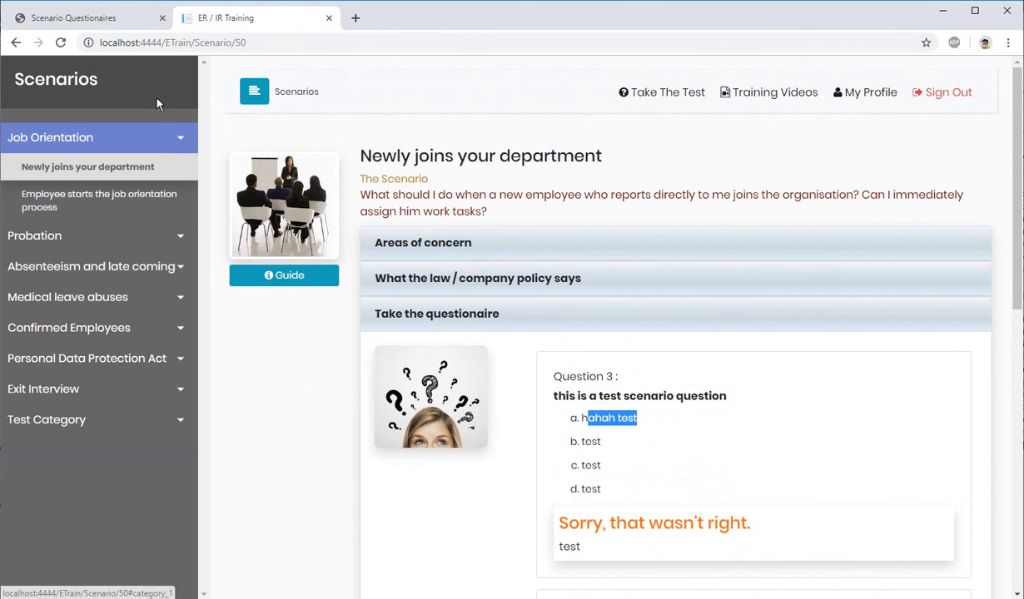
pyautogui.click(61, 42)
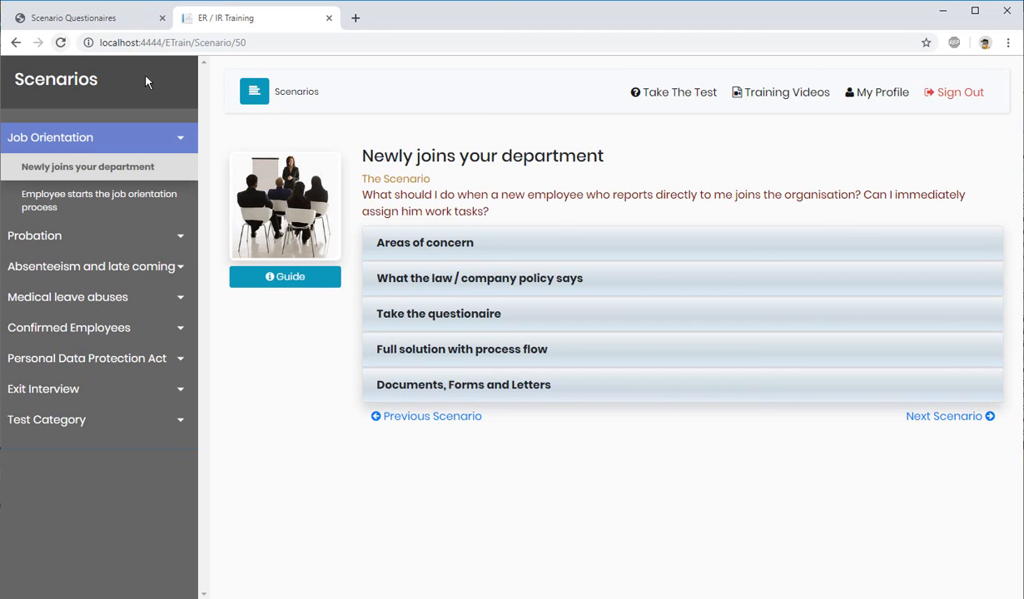
pyautogui.click(473, 316)
# Step: Examine which questions the trainee questionnaire lists with Scenario Question 3 deactivated
pyautogui.scroll(-2, 683, 335)
pyautogui.scroll(-3, 683, 336)
pyautogui.scroll(2, 700, 307)
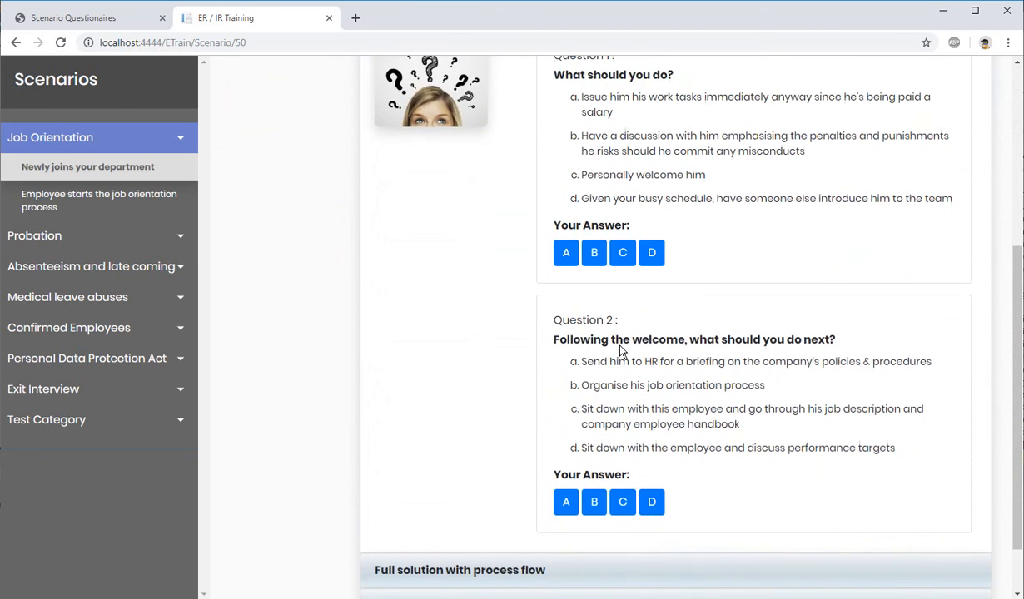
pyautogui.scroll(1, 426, 291)
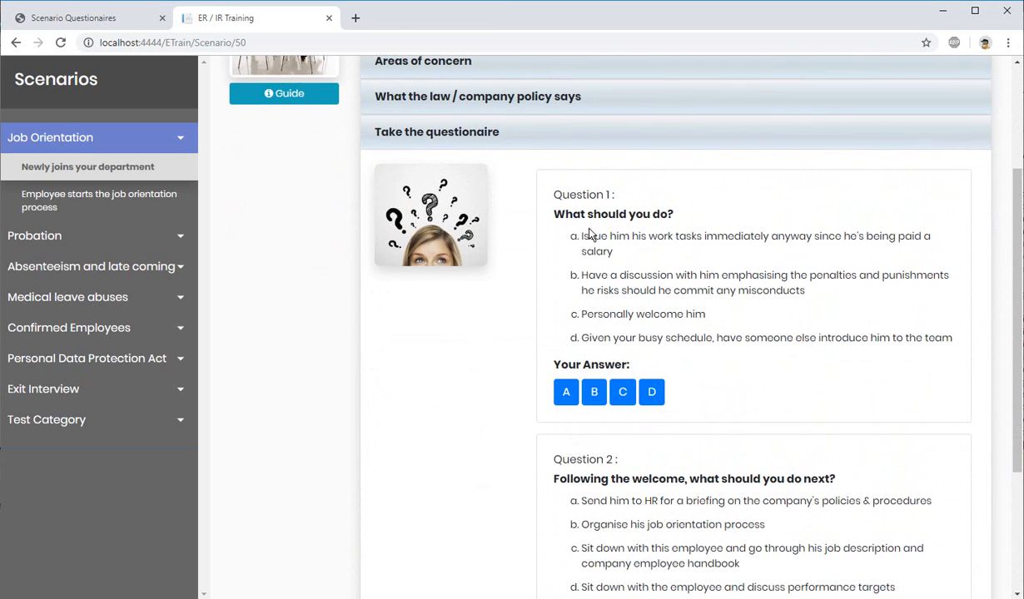
pyautogui.moveTo(562, 195); pyautogui.dragTo(614, 196)
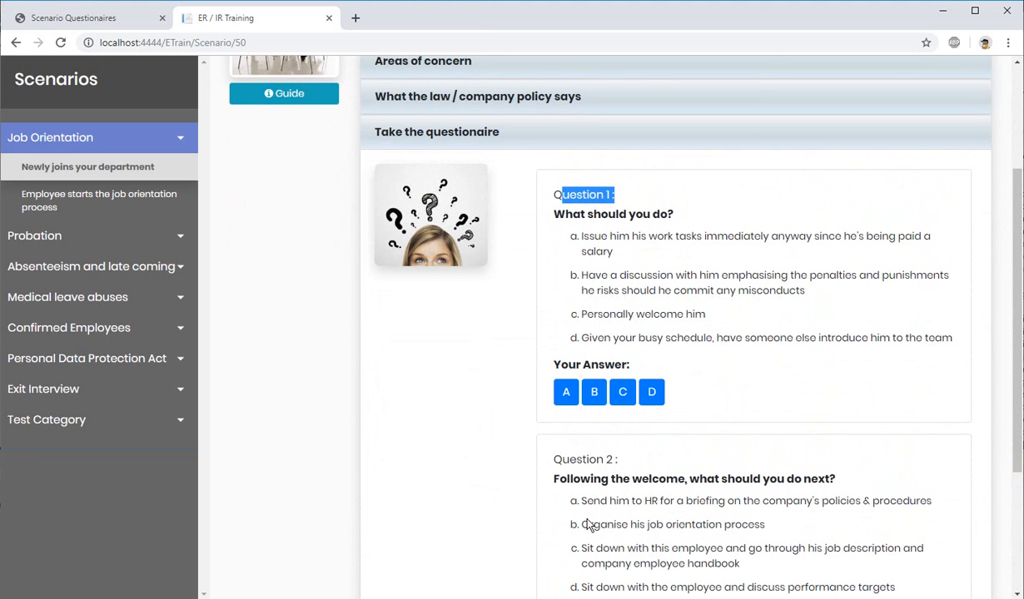
pyautogui.scroll(-3, 600, 469)
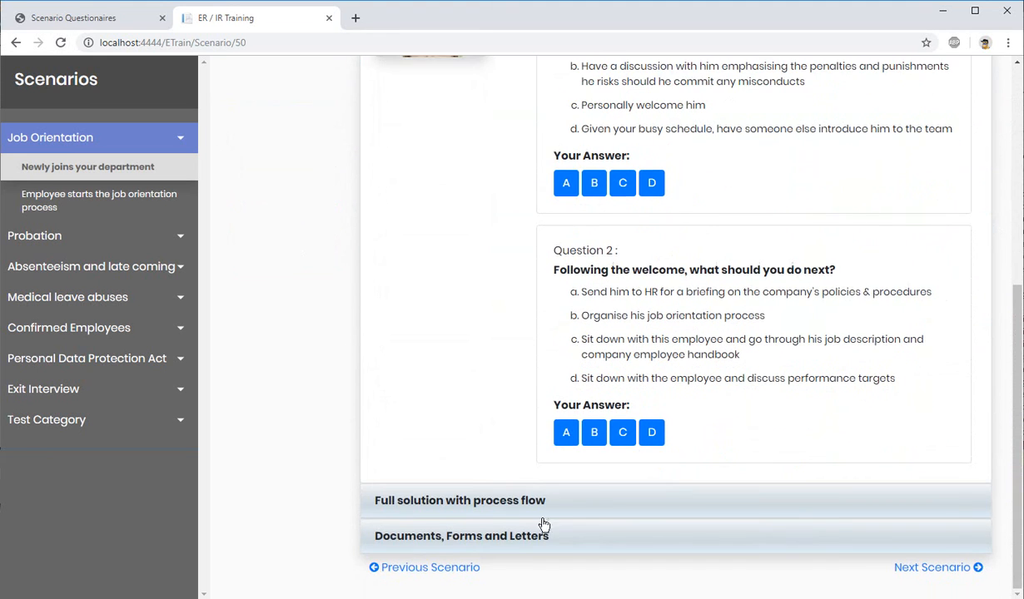
pyautogui.scroll(1, 634, 330)
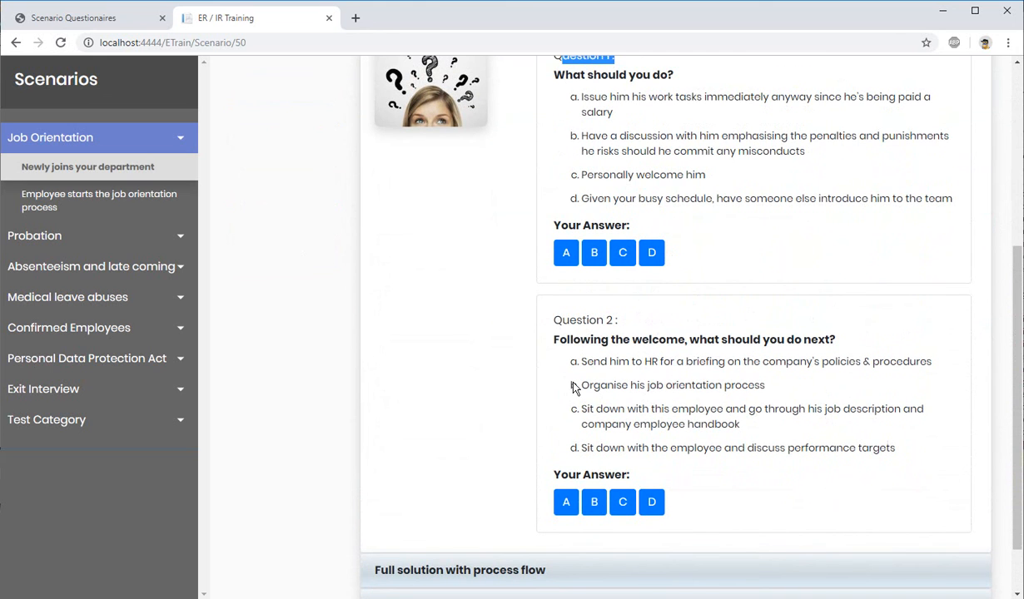
pyautogui.scroll(5, 564, 385)
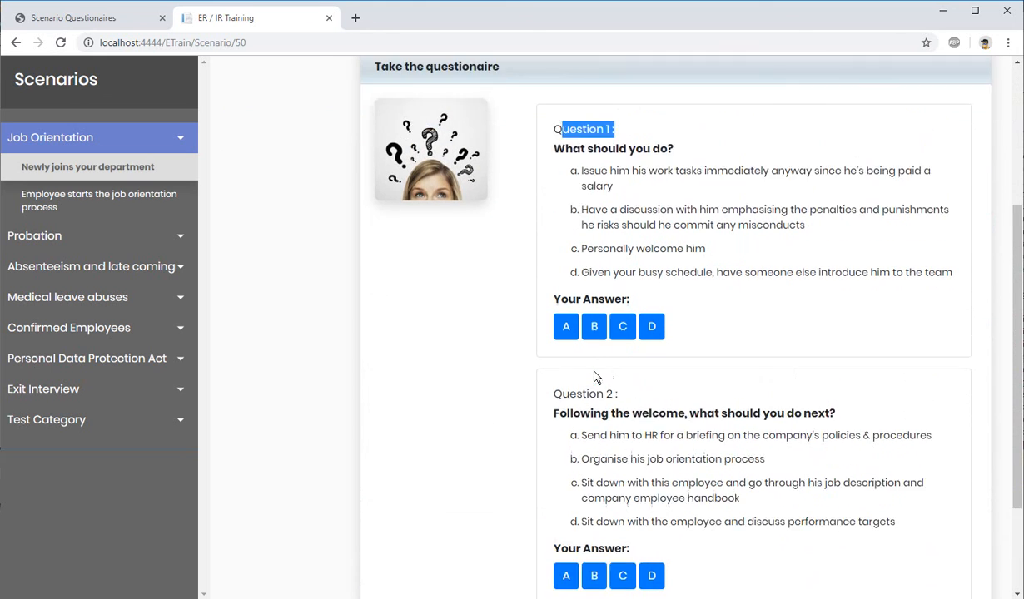
# Step: Switch to the administration site and return from the questionnaires page to the Manage Scenarios list
pyautogui.click(25, 17)
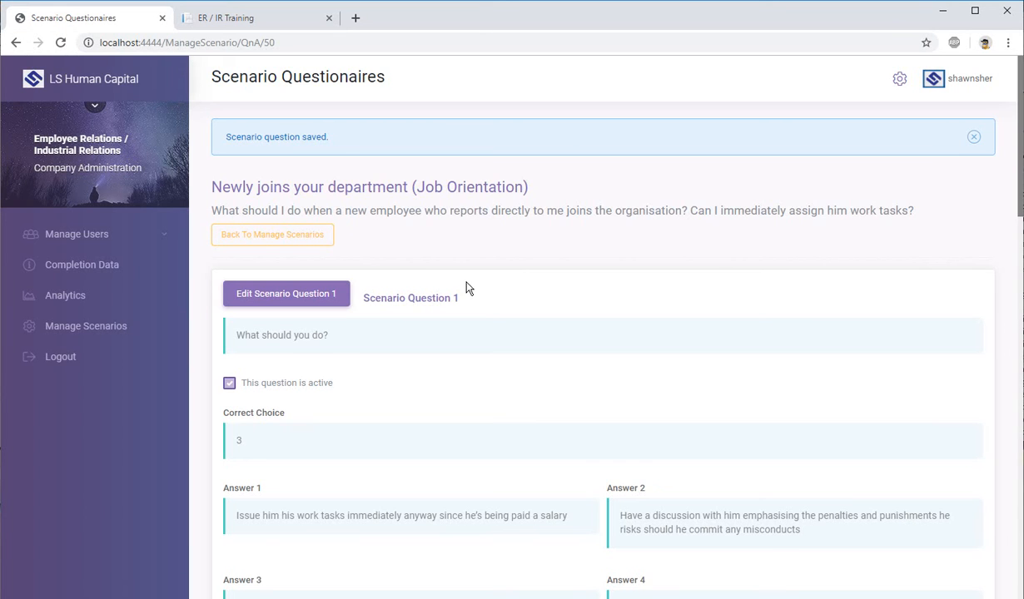
pyautogui.click(281, 236)
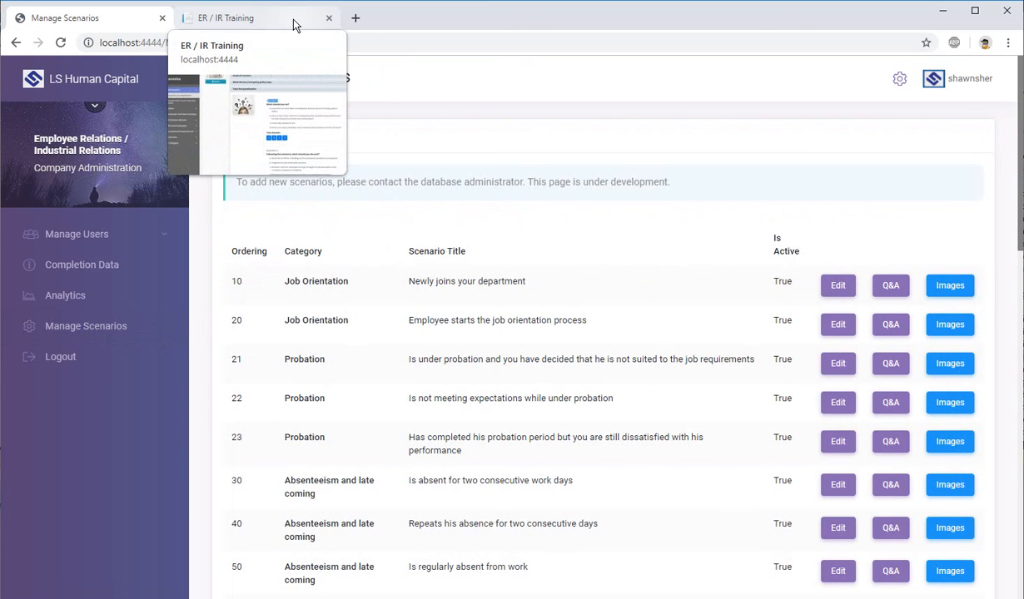
# Step: On the ER / IR Training site, open the first Probation scenario and examine its full solution text and process flow chart
pyautogui.click(323, 29)
pyautogui.scroll(3, 555, 391)
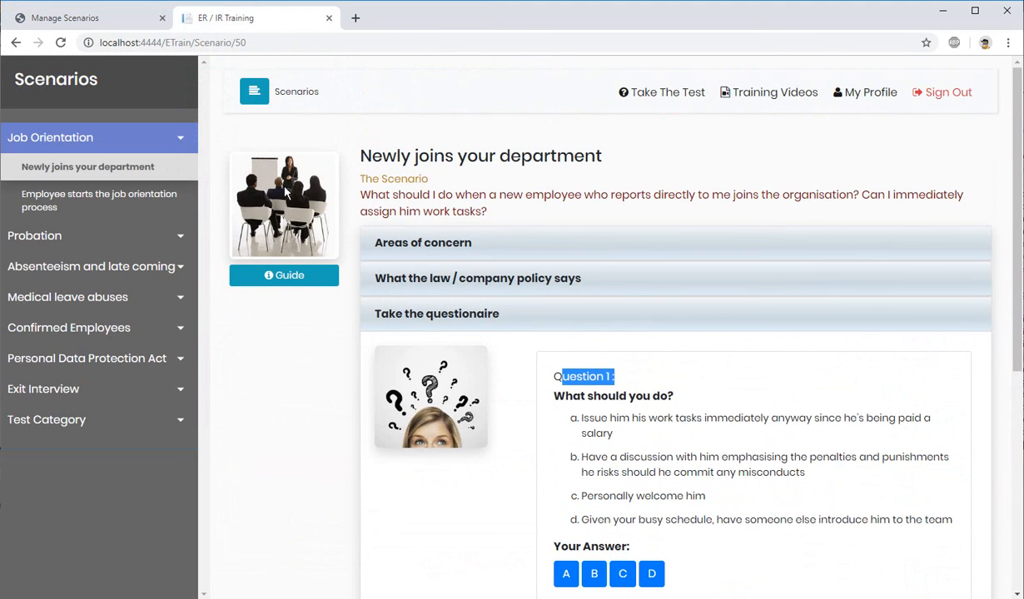
pyautogui.click(67, 240)
pyautogui.click(86, 284)
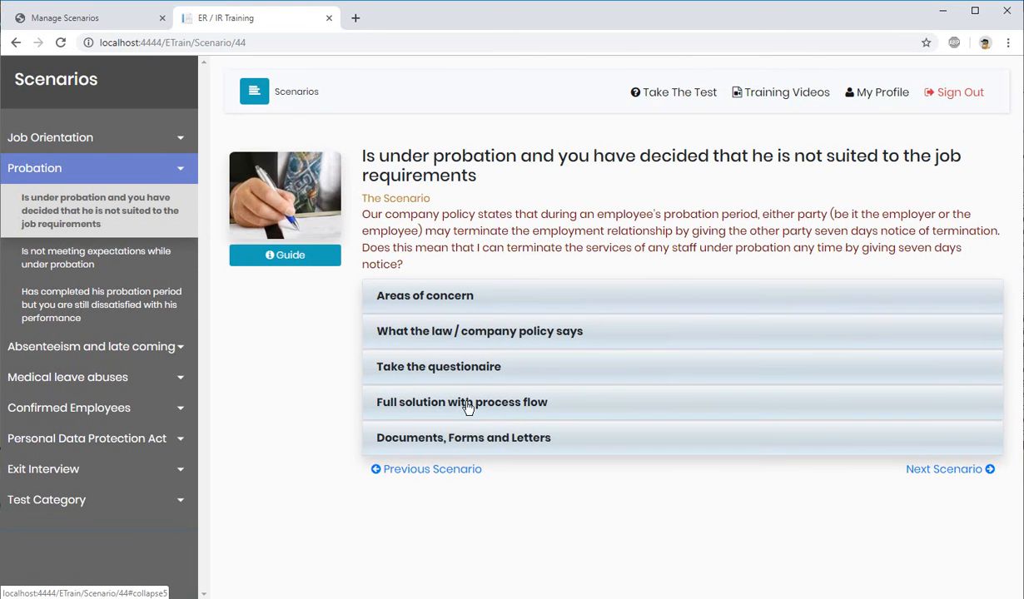
pyautogui.click(466, 402)
pyautogui.scroll(-10, 512, 291)
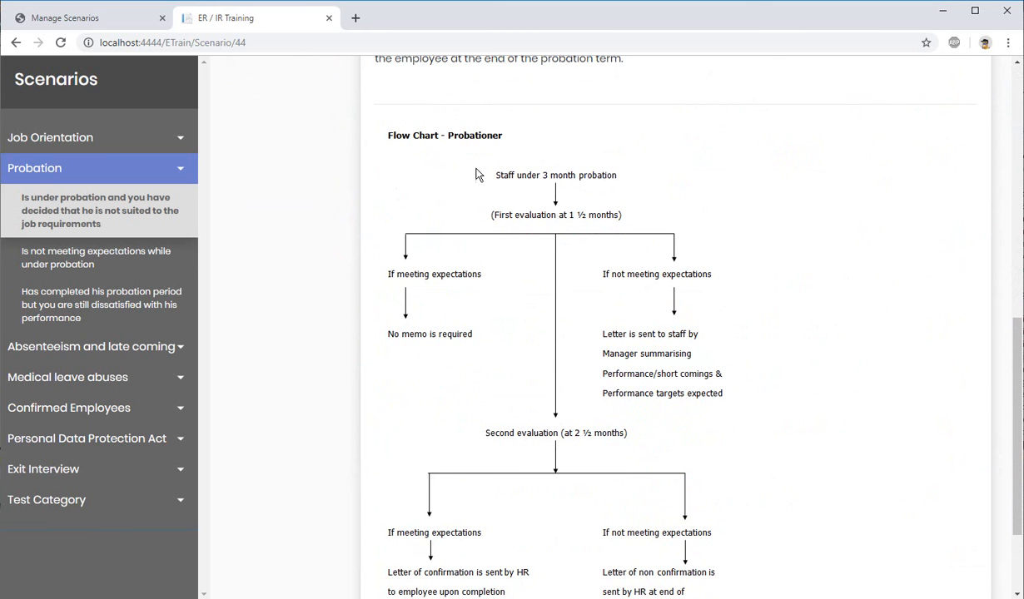
pyautogui.scroll(2, 429, 219)
pyautogui.scroll(3, 429, 219)
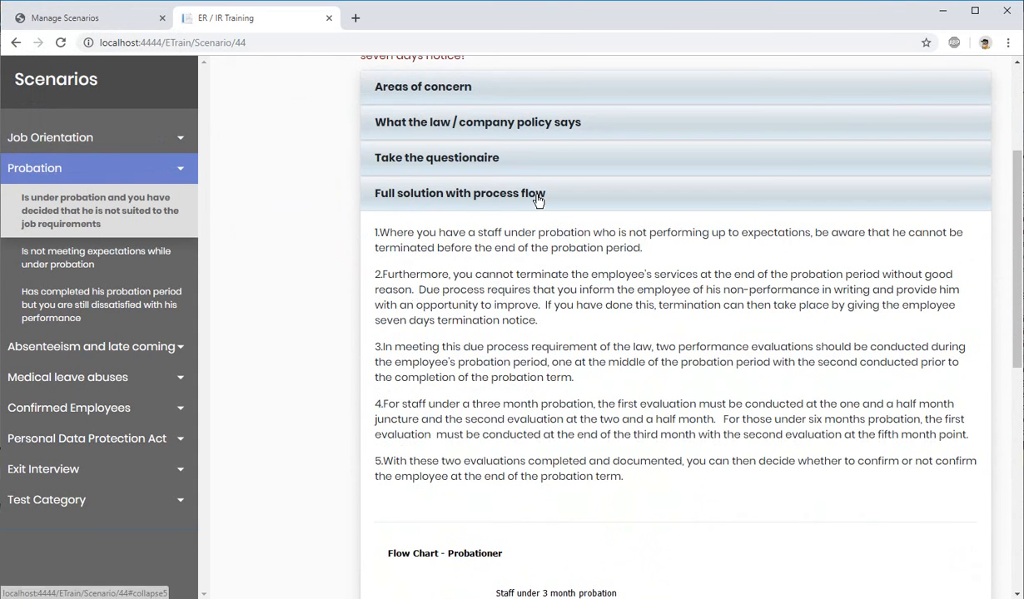
# Step: Open Test scenario bla blab bla under Test Category and view its scenario image and full solution with process flow
pyautogui.click(73, 18)
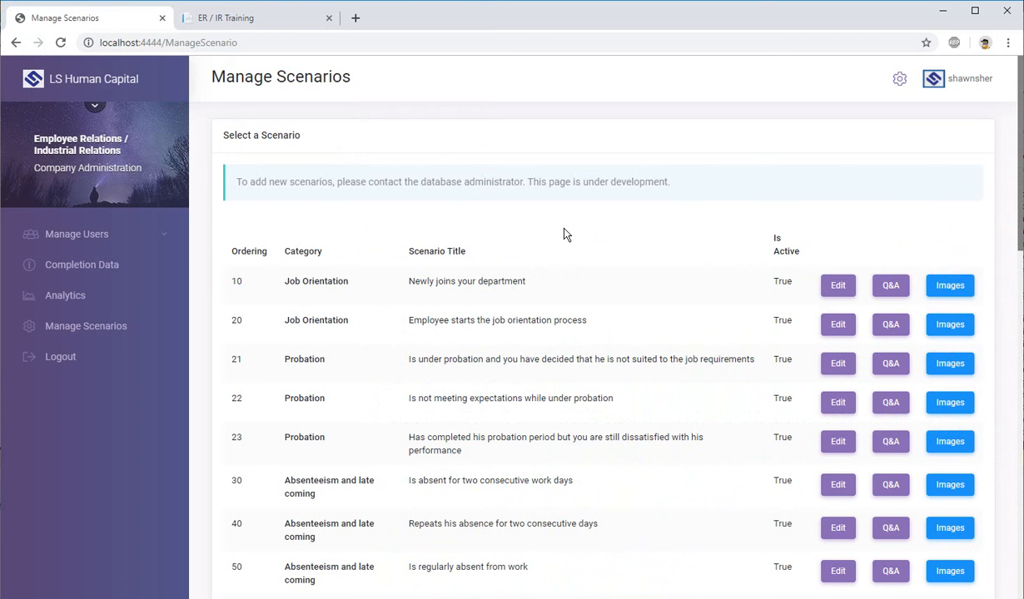
pyautogui.click(233, 18)
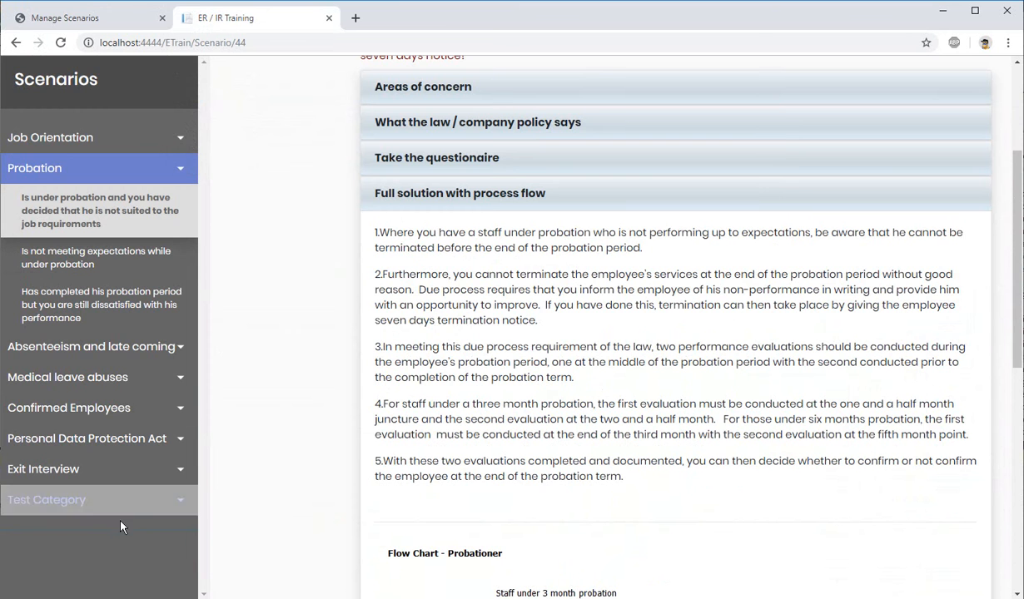
pyautogui.click(68, 499)
pyautogui.click(103, 528)
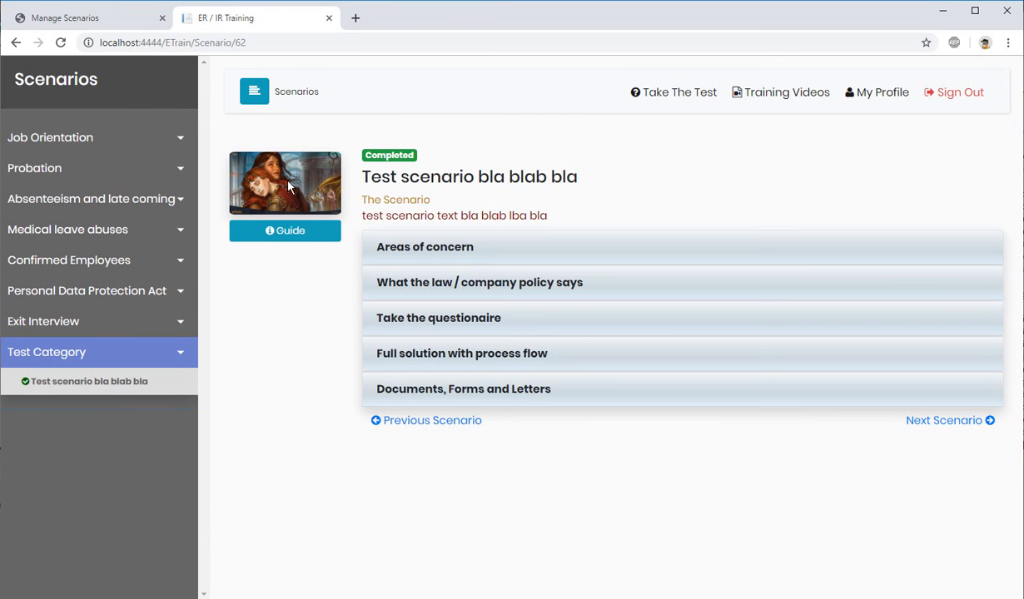
pyautogui.click(438, 356)
pyautogui.scroll(-7, 524, 379)
pyautogui.scroll(5, 571, 356)
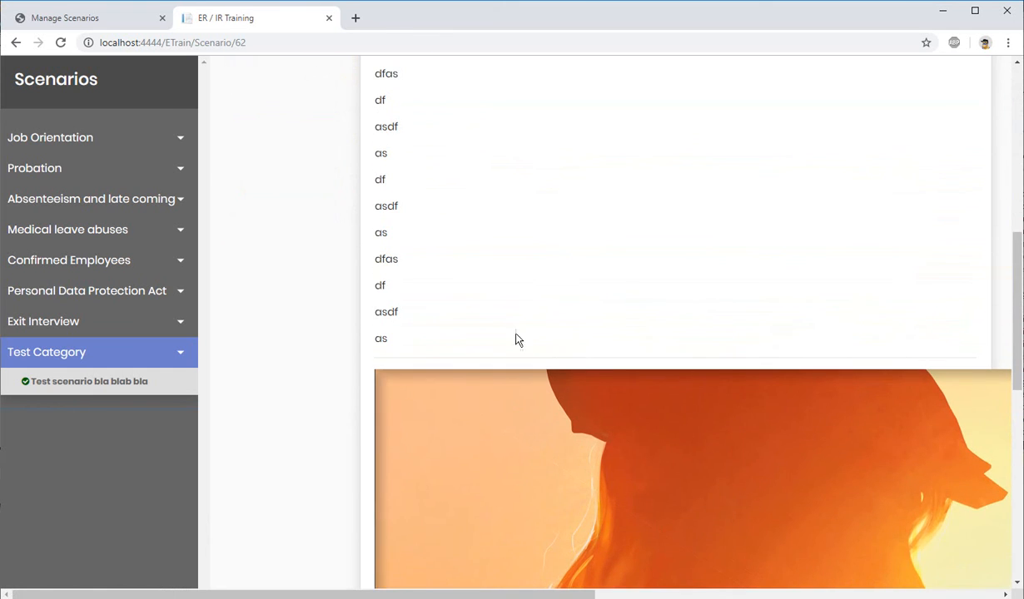
# Step: In the administration site, view the questionnaire page of Test scenario bla blab bla and return to the scenario list
pyautogui.click(100, 23)
pyautogui.scroll(-12, 522, 386)
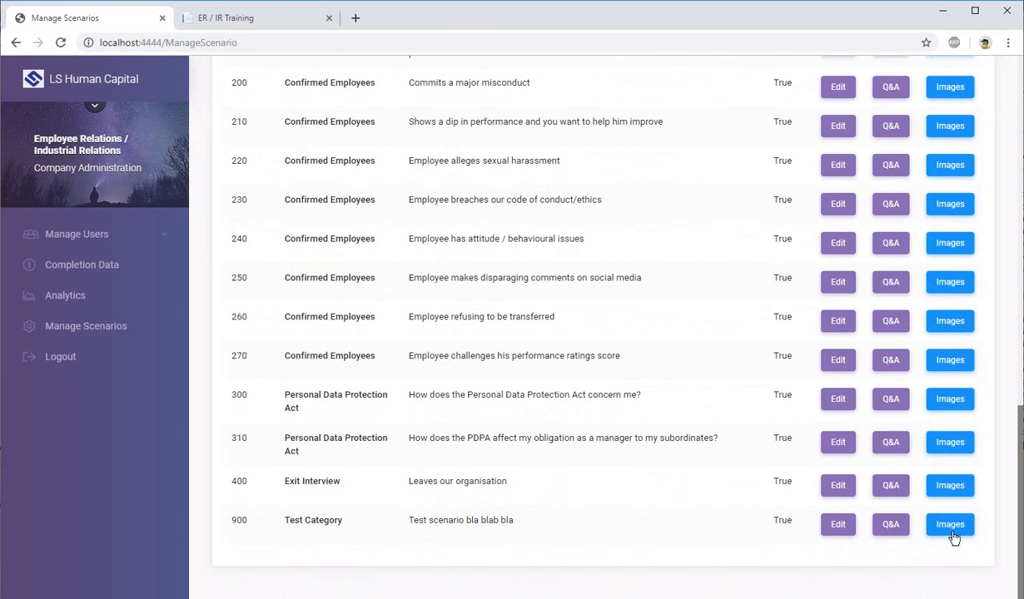
pyautogui.click(890, 527)
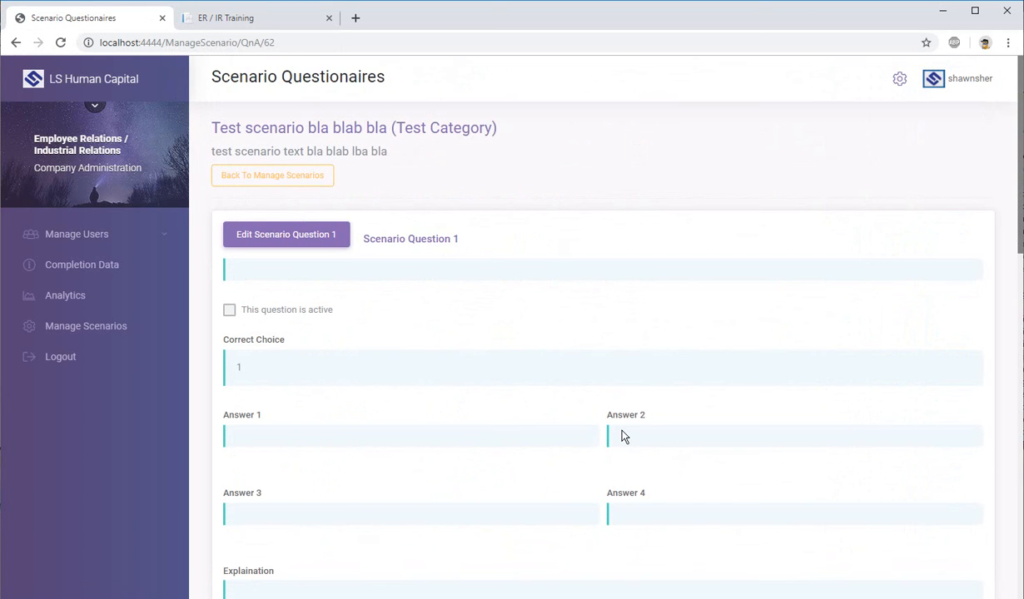
pyautogui.scroll(-1, 622, 435)
pyautogui.scroll(1, 617, 434)
pyautogui.hotkey('alt', 'Left')
# Step: Open the image settings of Test scenario bla blab bla and choose the Ancestral-Mask_EMA_1920x1080_Wallpaper_0.jpg picture as its Scenario Image
pyautogui.click(949, 525)
pyautogui.scroll(-2, 671, 415)
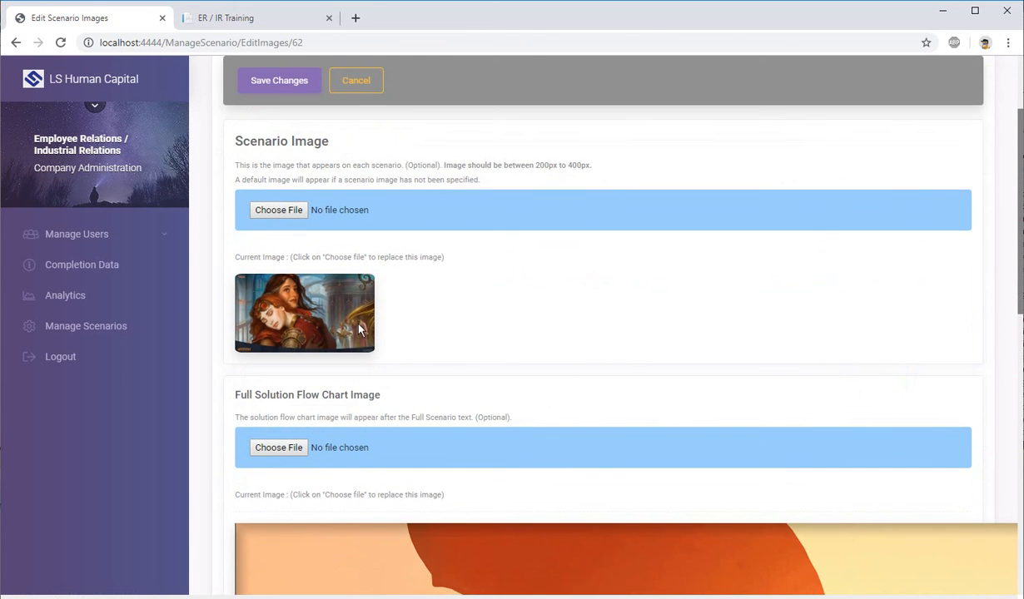
pyautogui.moveTo(252, 156); pyautogui.dragTo(325, 141)
pyautogui.moveTo(247, 395); pyautogui.dragTo(353, 394)
pyautogui.click(289, 210)
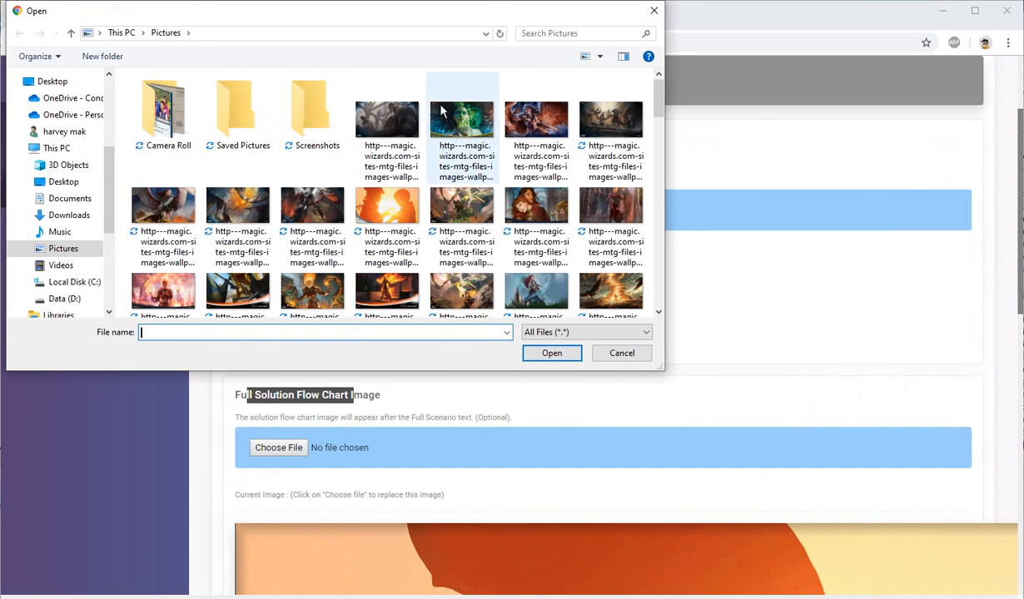
pyautogui.doubleClick(468, 136)
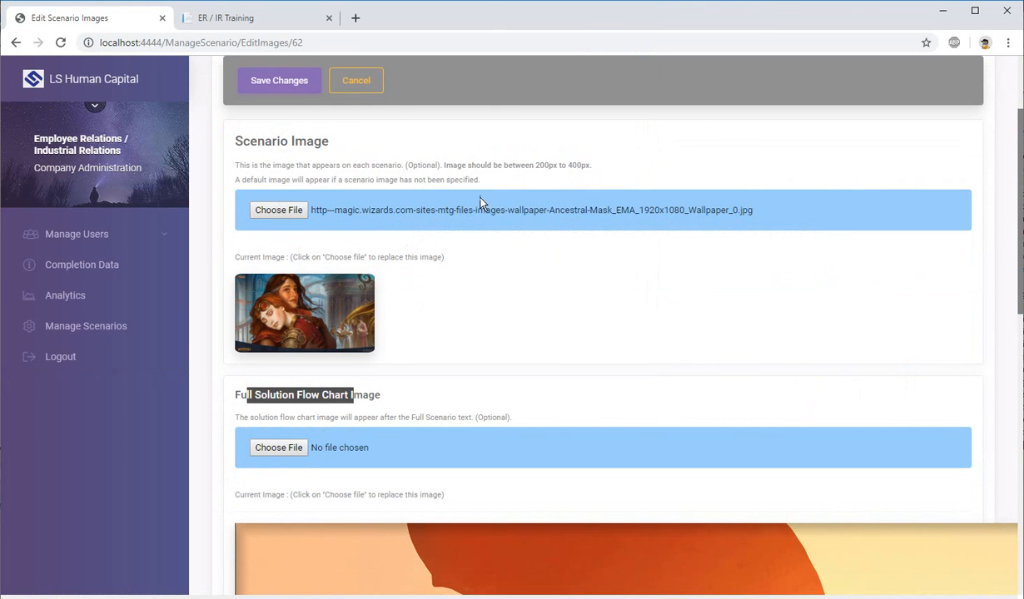
# Step: Choose the OdricMasterTactician_M13_1920x1080_Wallpaper.jpg picture as the Full Solution Flow Chart Image and save the image changes
pyautogui.scroll(-2, 474, 266)
pyautogui.scroll(-1, 500, 294)
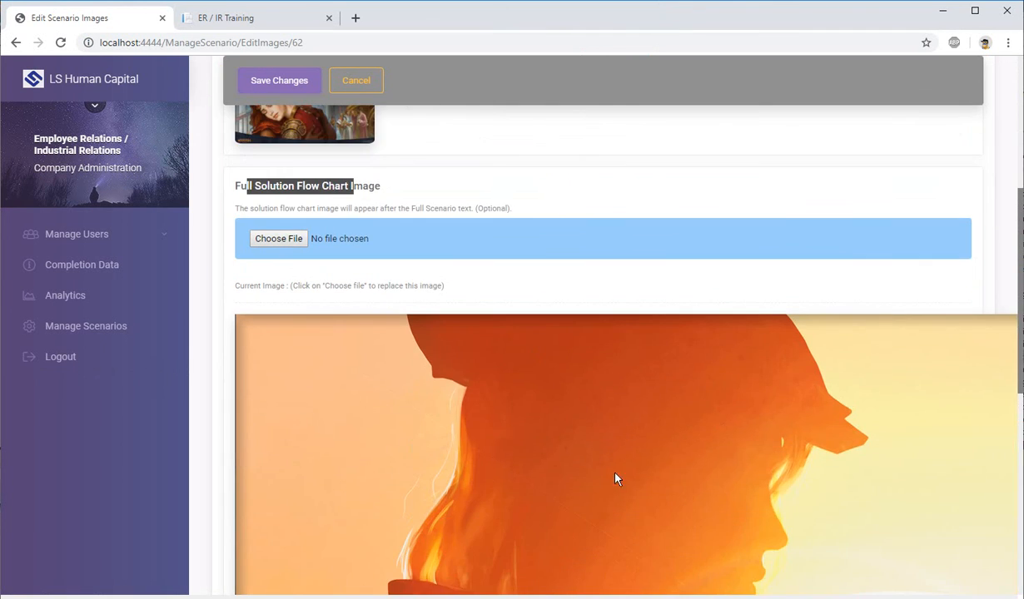
pyautogui.click(280, 239)
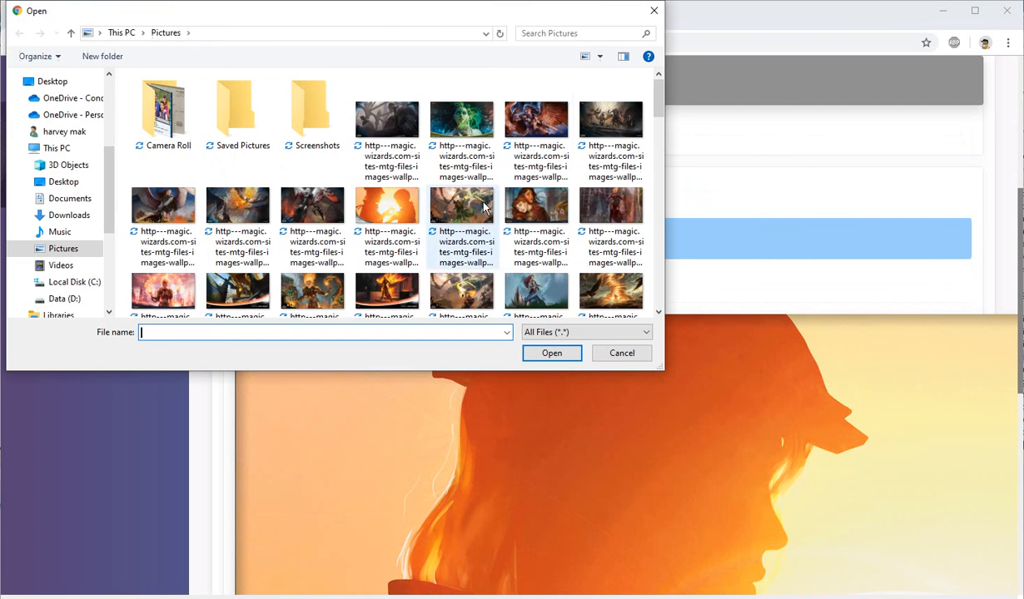
pyautogui.moveTo(657, 100); pyautogui.dragTo(666, 204)
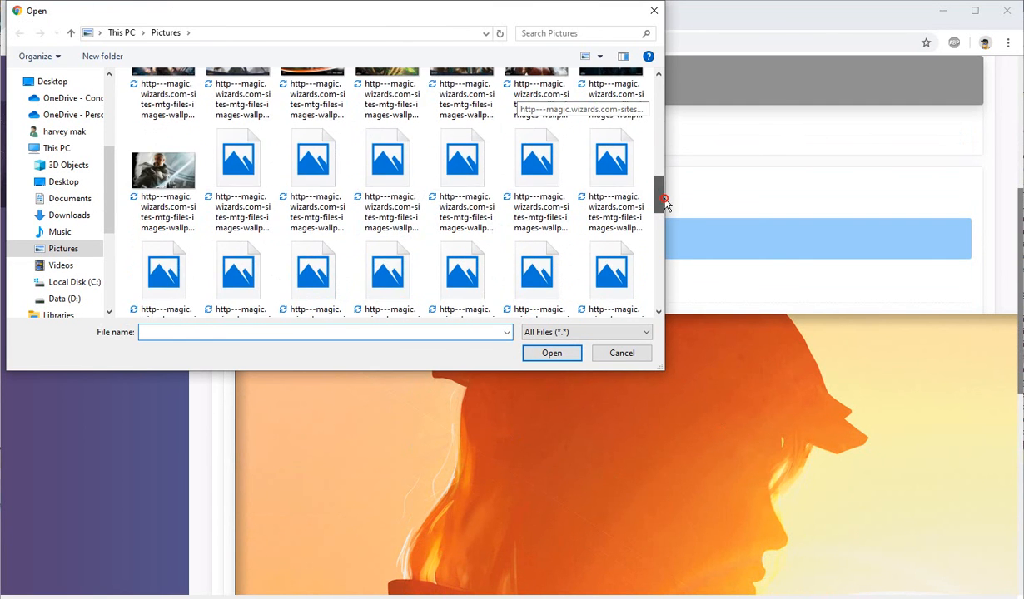
pyautogui.click(155, 171)
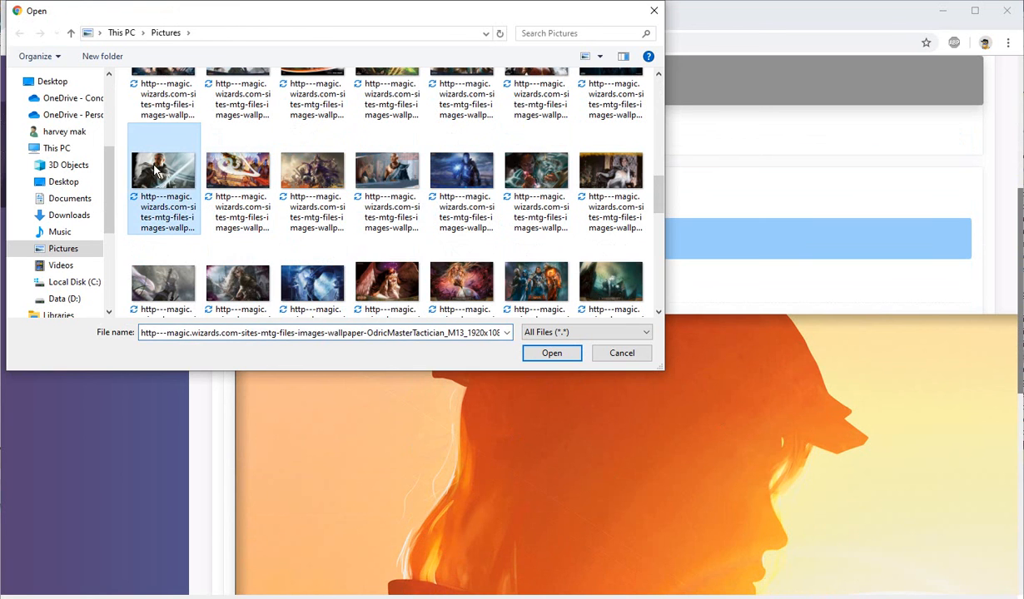
pyautogui.click(551, 352)
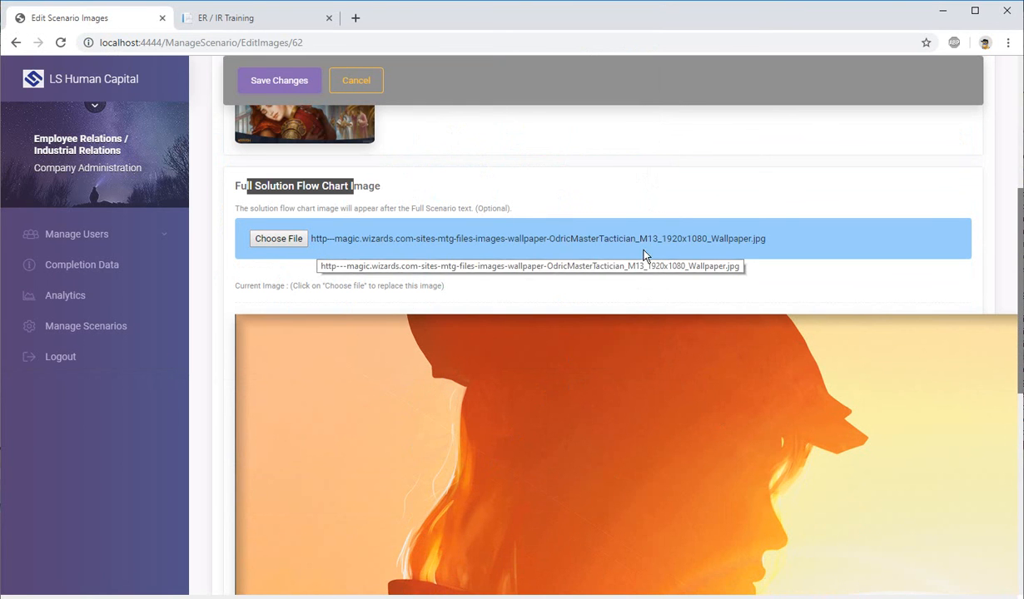
pyautogui.scroll(4, 620, 274)
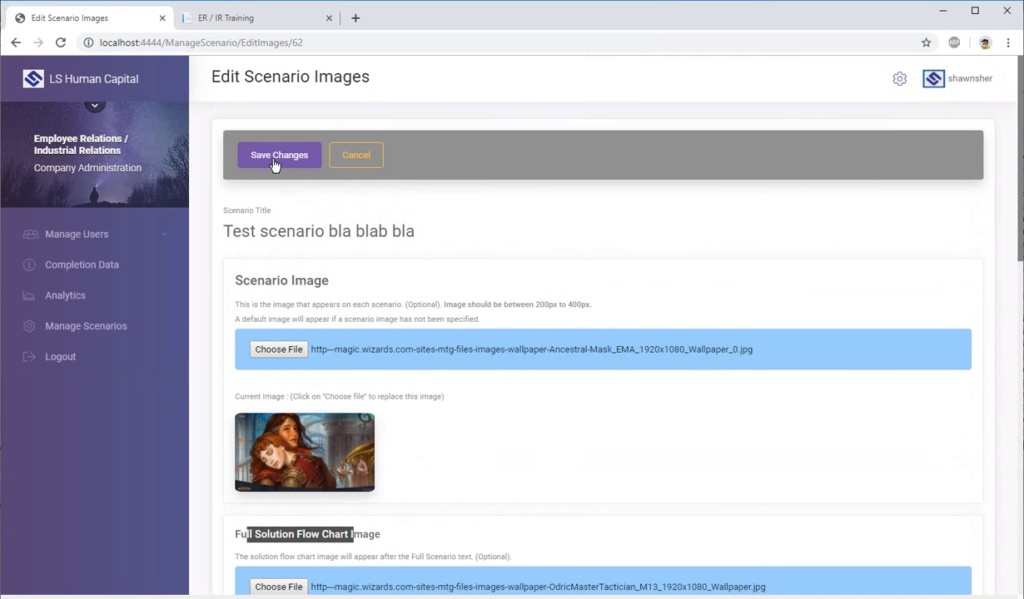
pyautogui.click(274, 164)
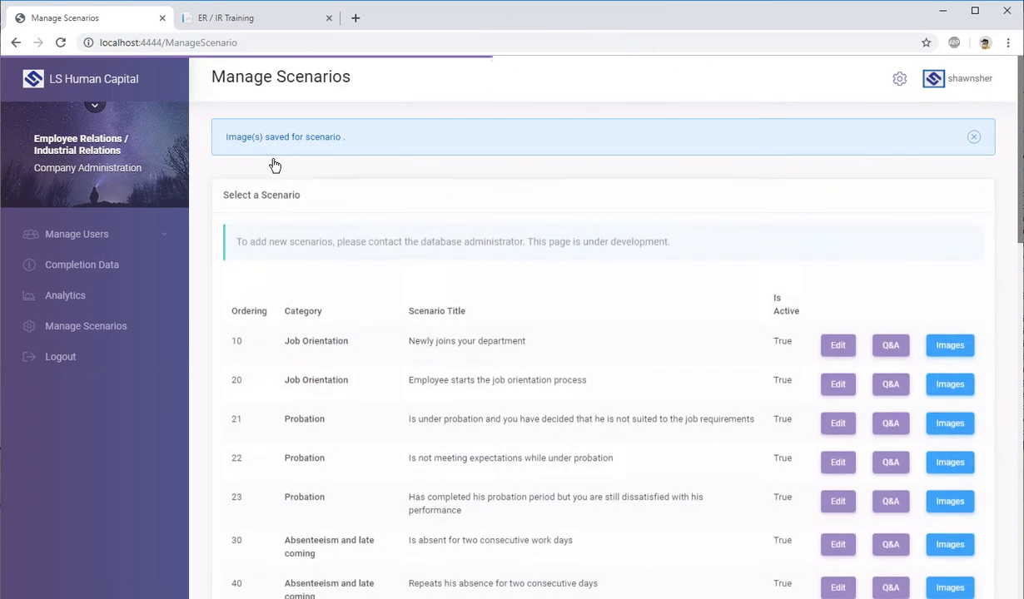
# Step: Reload the test scenario on the ER / IR Training site and examine its scenario image and full solution flow chart image
pyautogui.click(267, 23)
pyautogui.scroll(1, 281, 232)
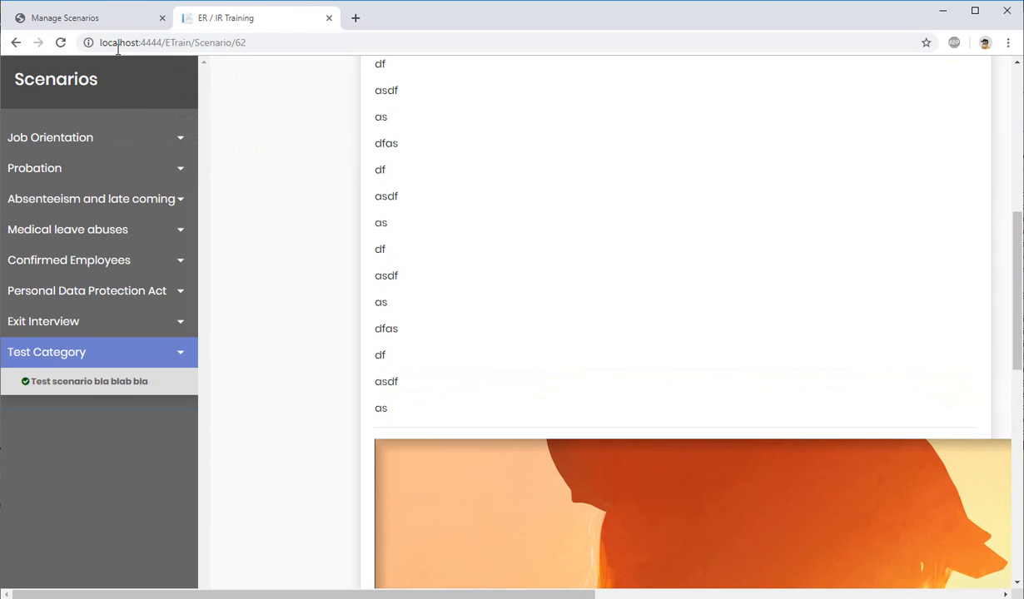
pyautogui.click(60, 42)
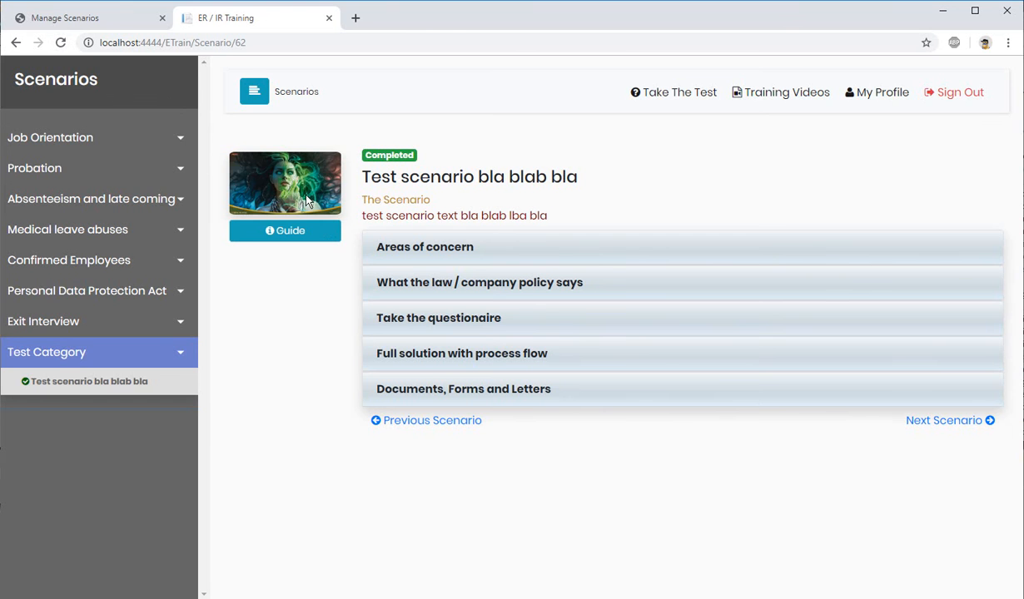
pyautogui.click(417, 358)
pyautogui.scroll(-10, 710, 407)
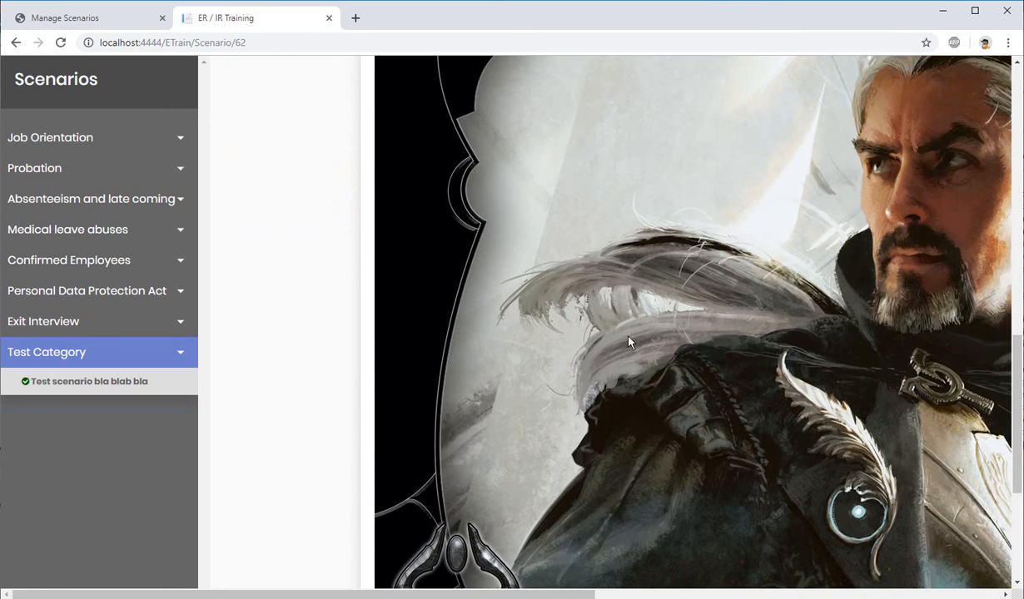
pyautogui.scroll(2, 671, 208)
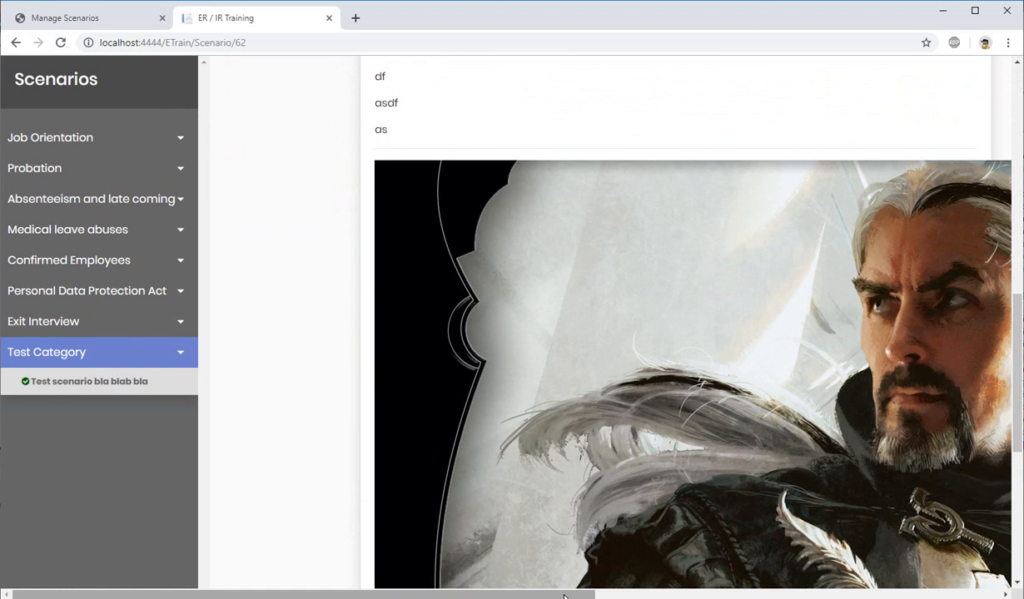
pyautogui.moveTo(564, 596); pyautogui.dragTo(503, 576)
pyautogui.scroll(10, 571, 508)
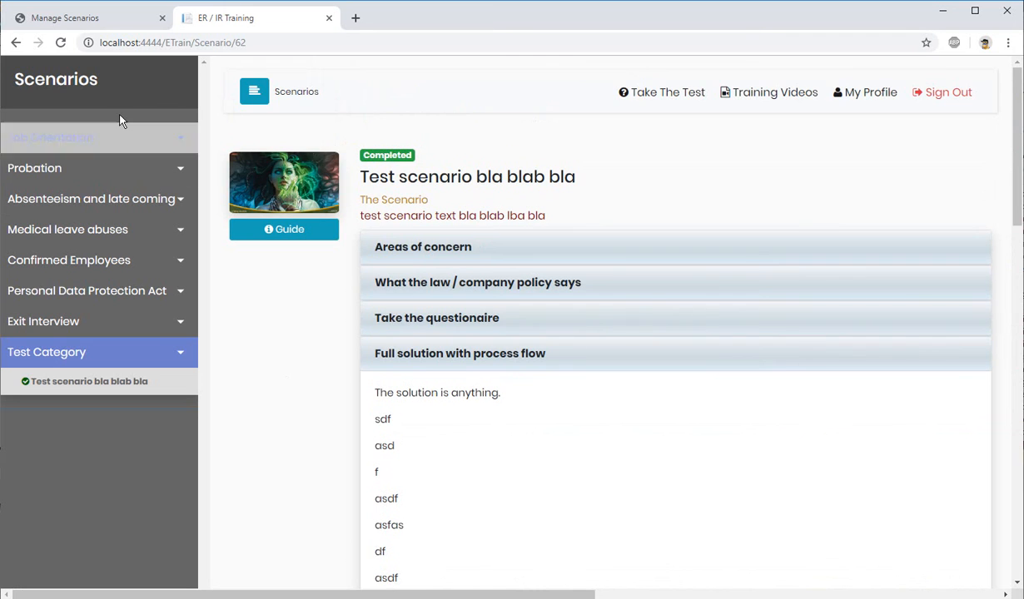
# Step: View the test scenario's Documents, Forms and Letters section on the training site and return to the Manage Scenarios list
pyautogui.click(115, 24)
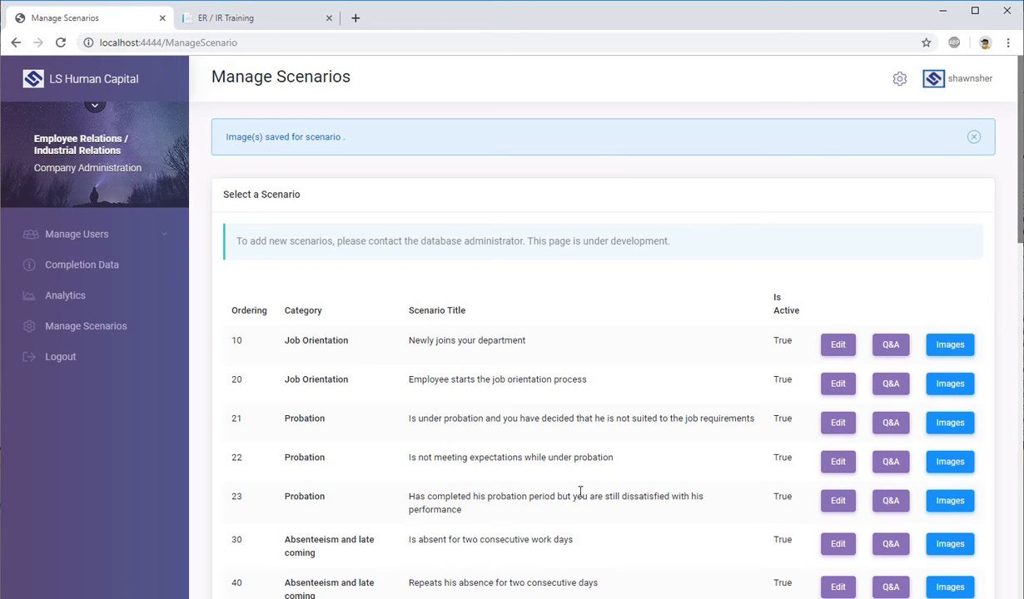
pyautogui.scroll(-2, 580, 491)
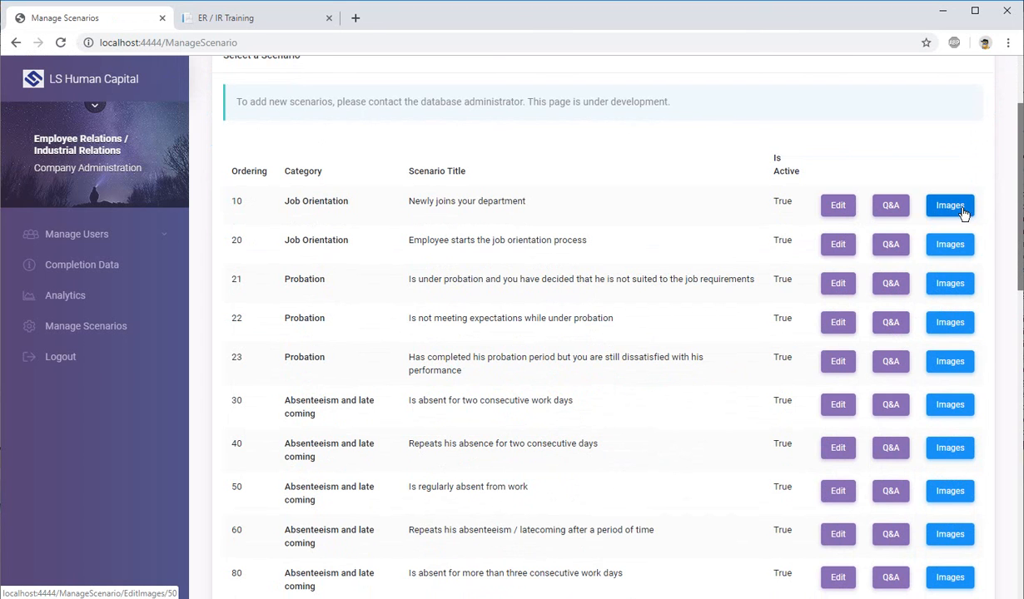
pyautogui.click(274, 20)
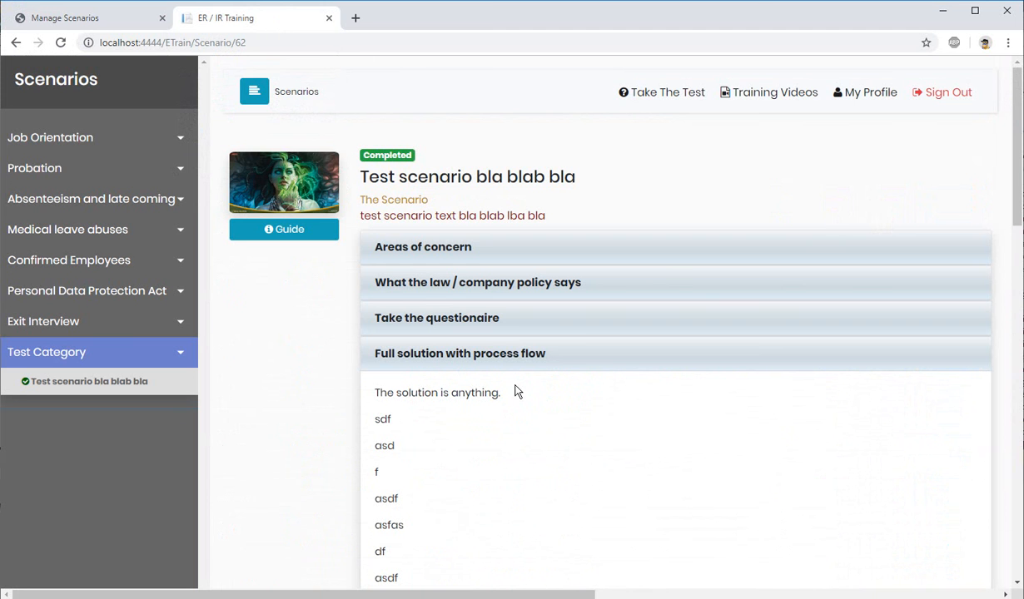
pyautogui.click(484, 356)
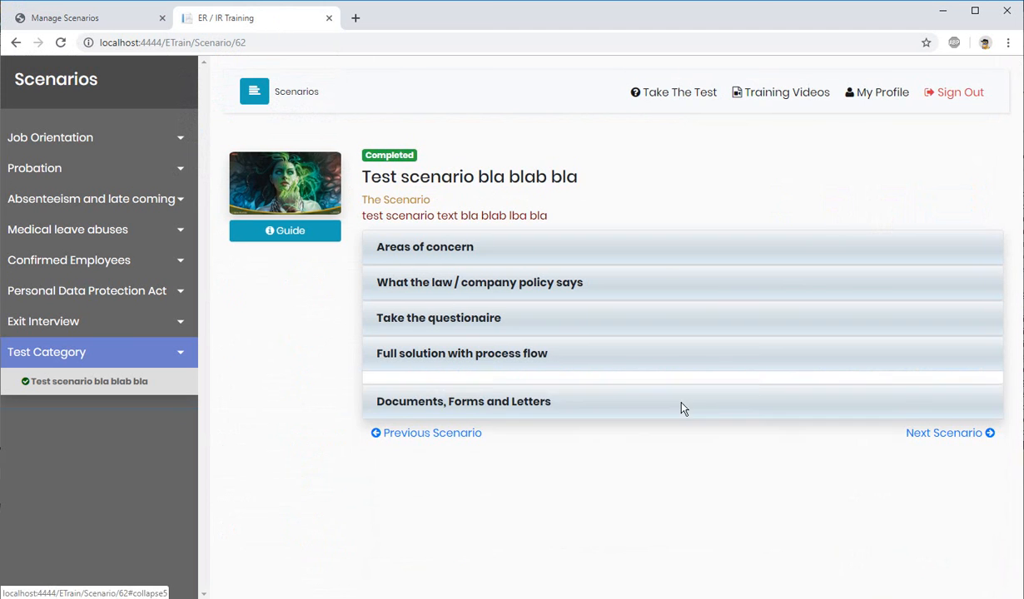
pyautogui.click(479, 393)
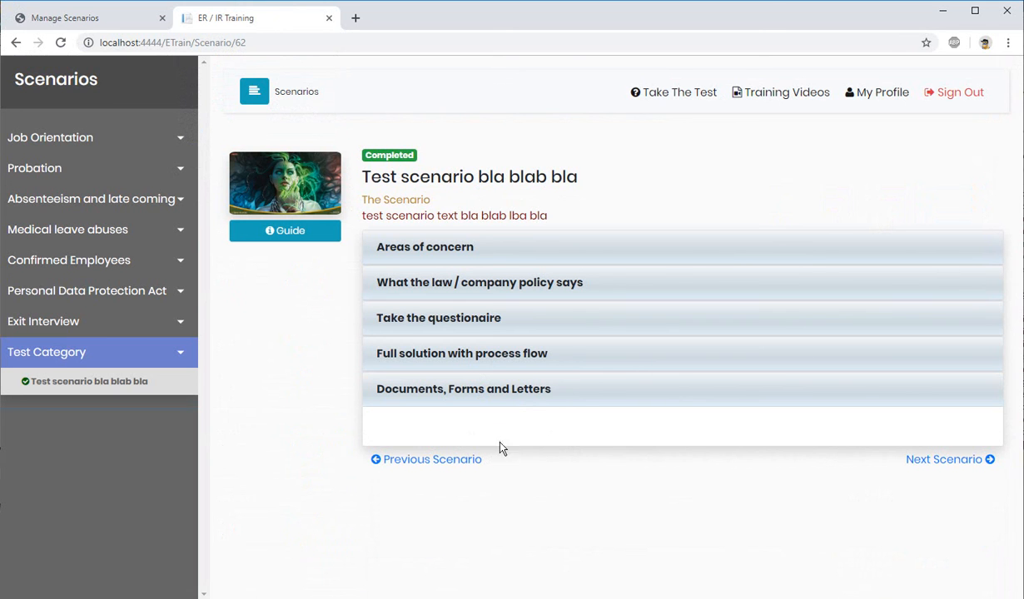
pyautogui.click(100, 18)
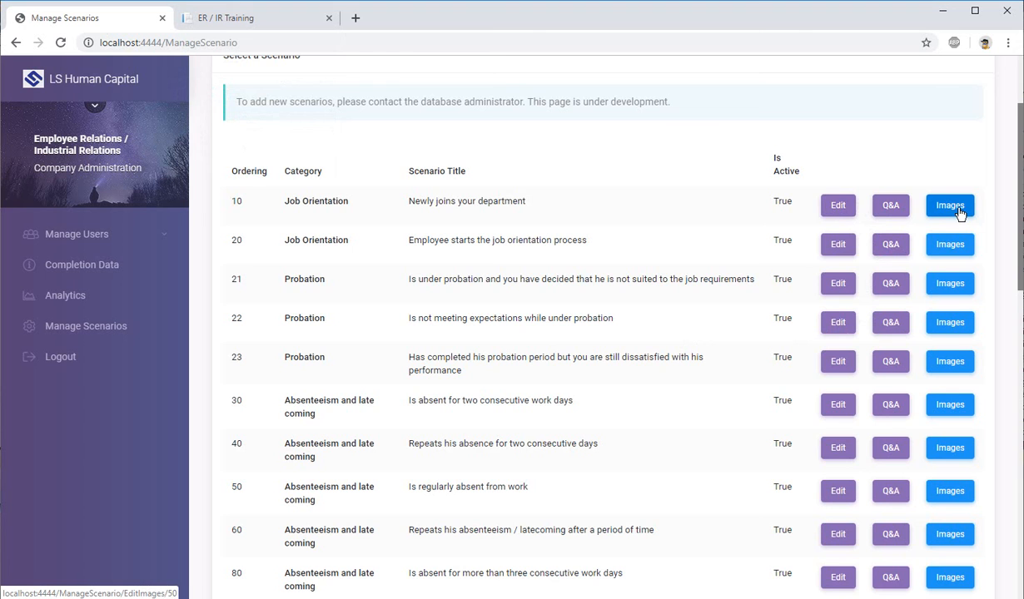
pyautogui.scroll(2, 434, 409)
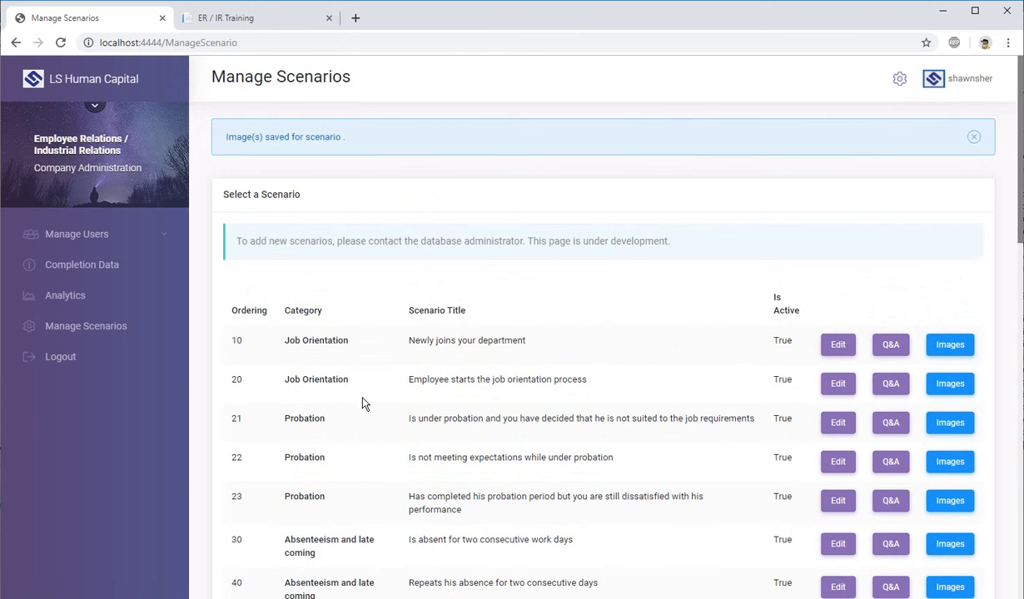